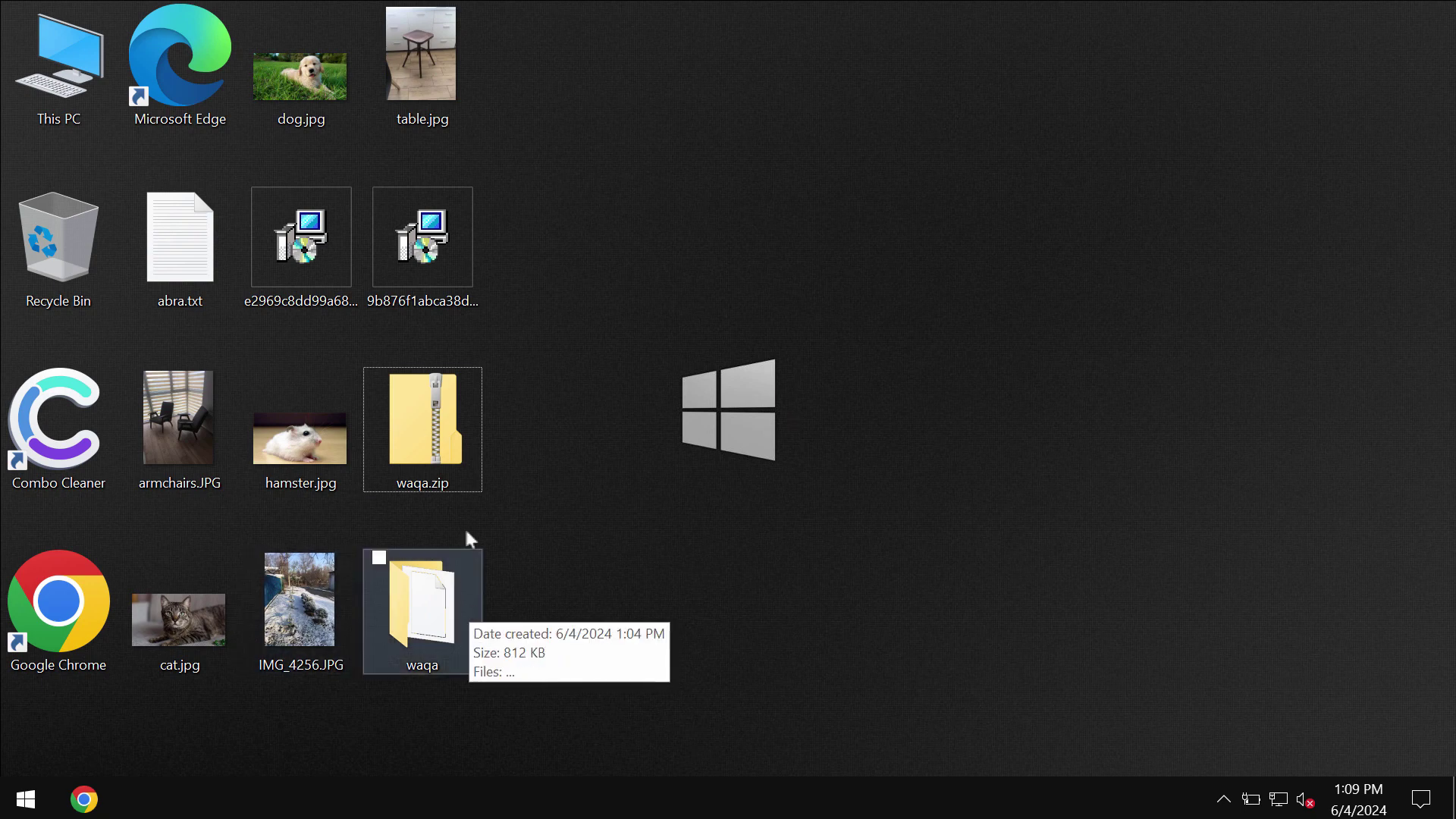
# - Run the 813 KB application inside the waqa folder, then close the folder window
pyautogui.moveTo(454, 248)
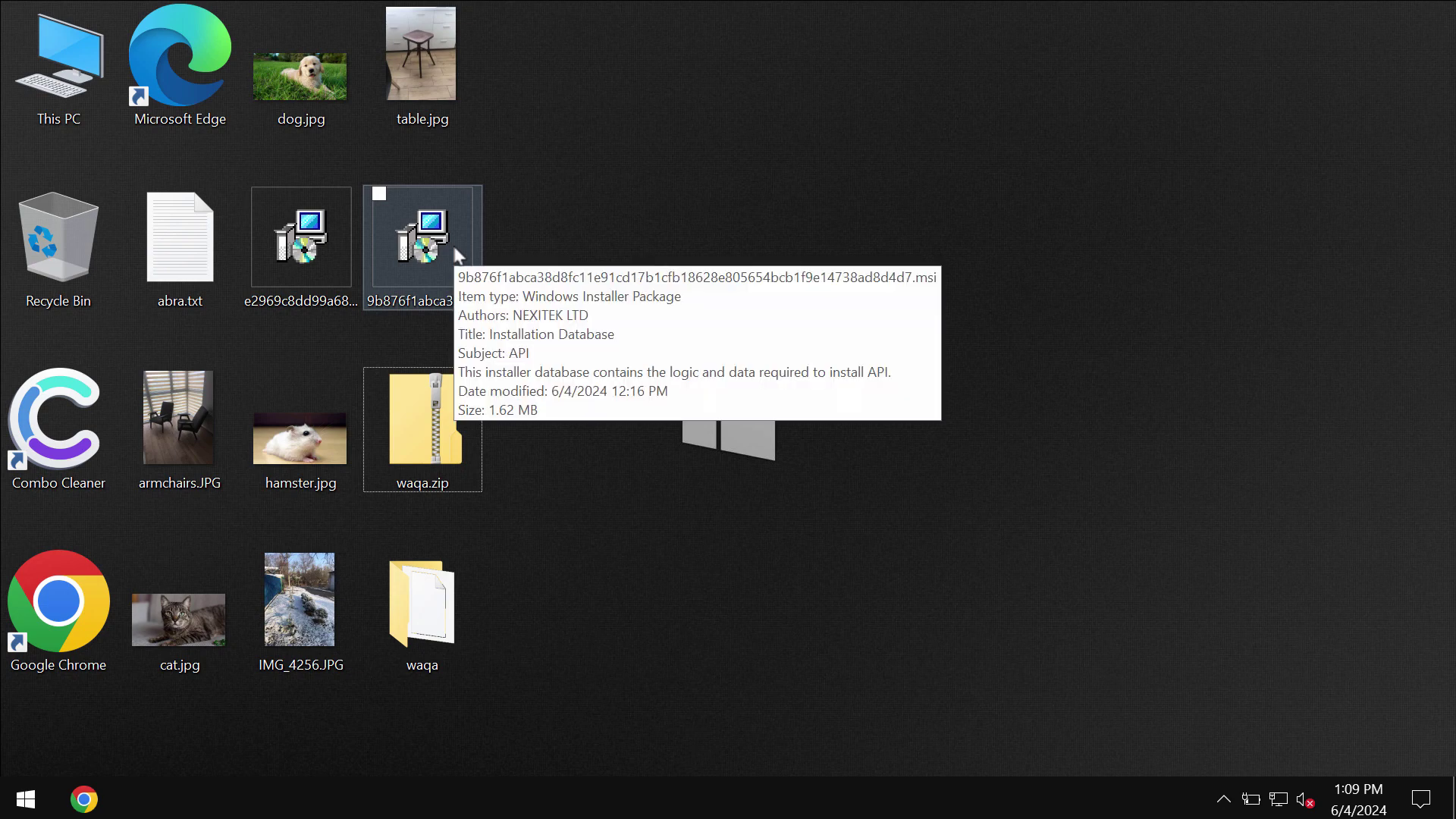
pyautogui.doubleClick(403, 572)
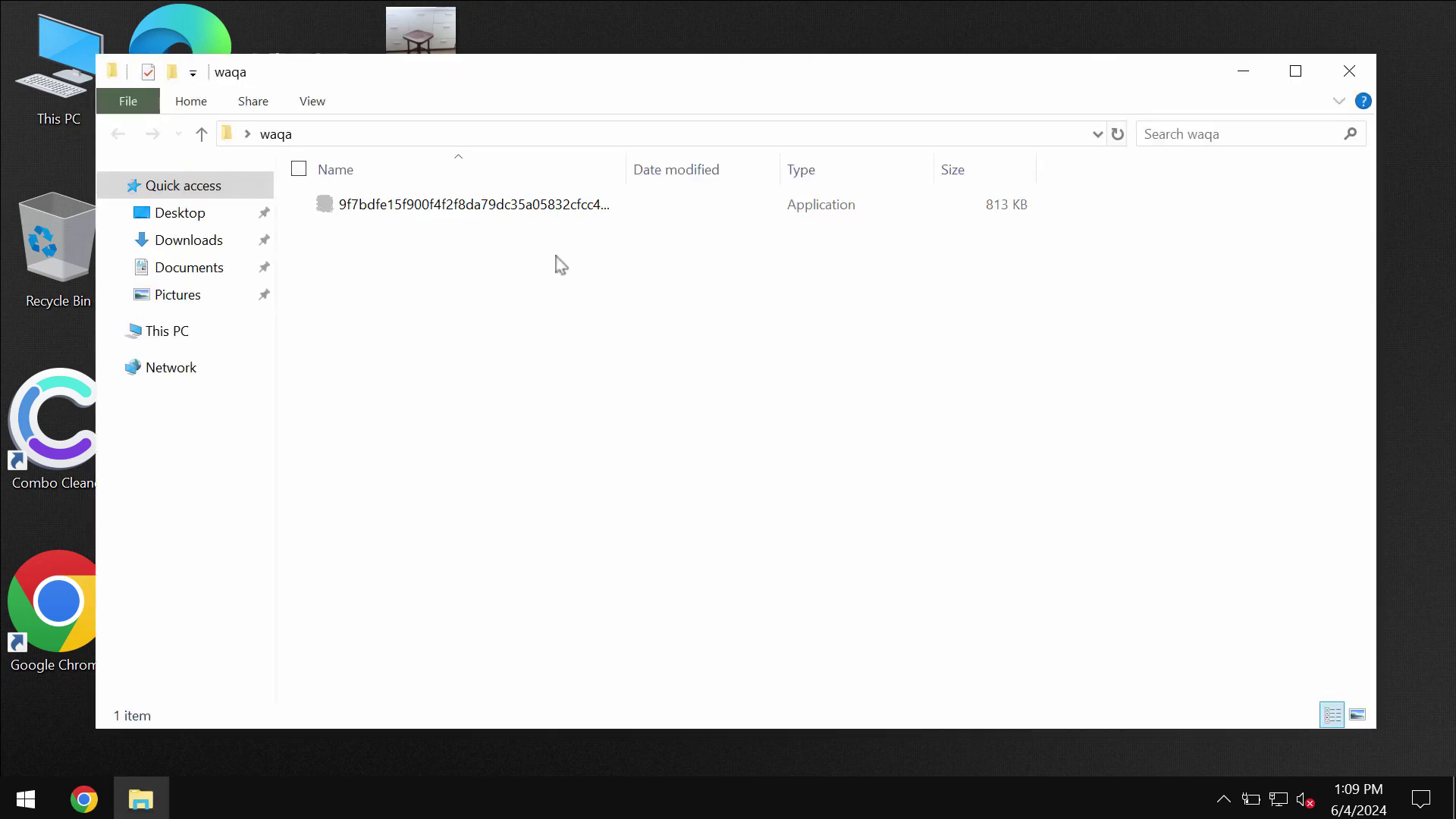
pyautogui.doubleClick(576, 206)
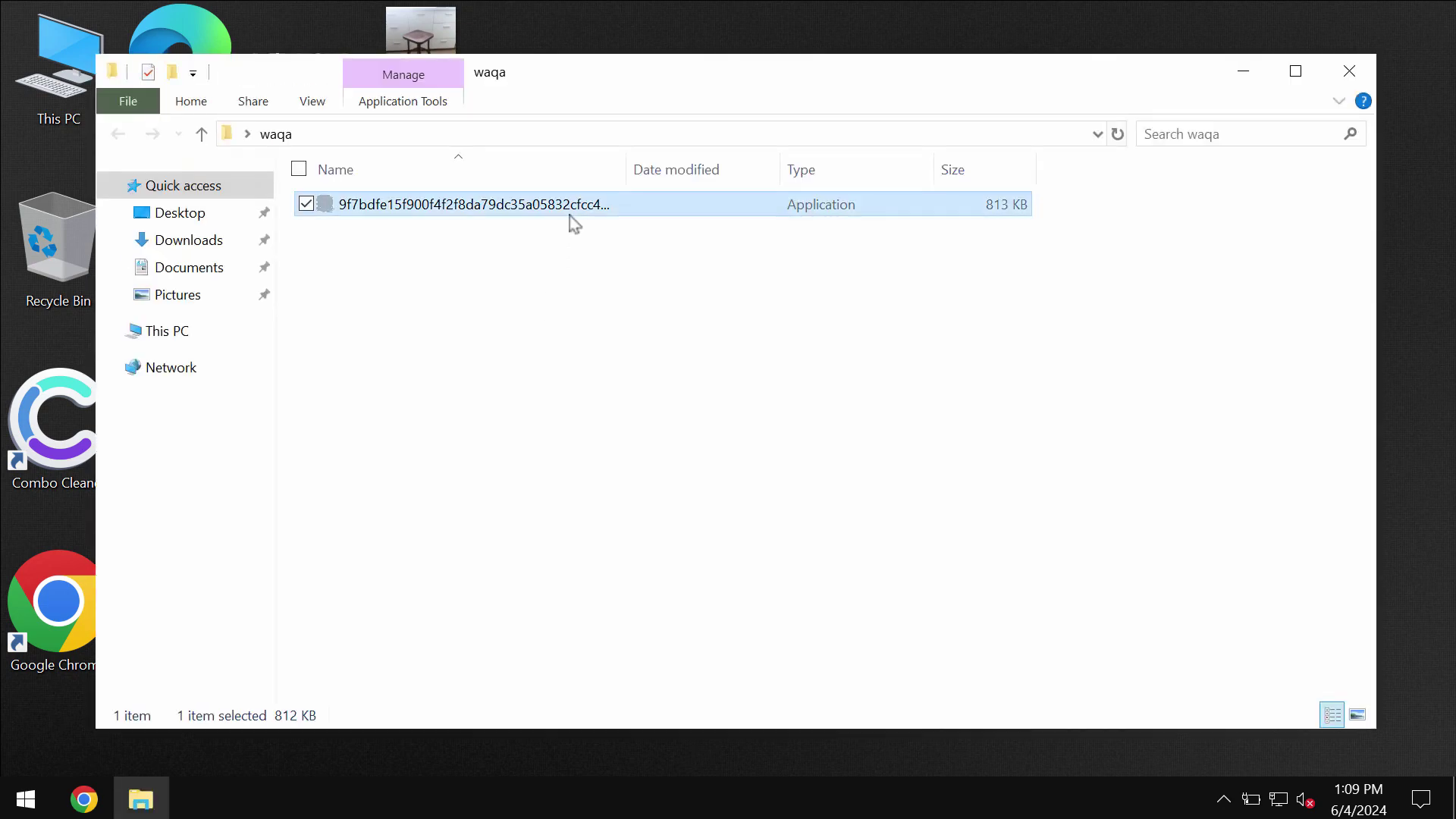
pyautogui.click(1349, 72)
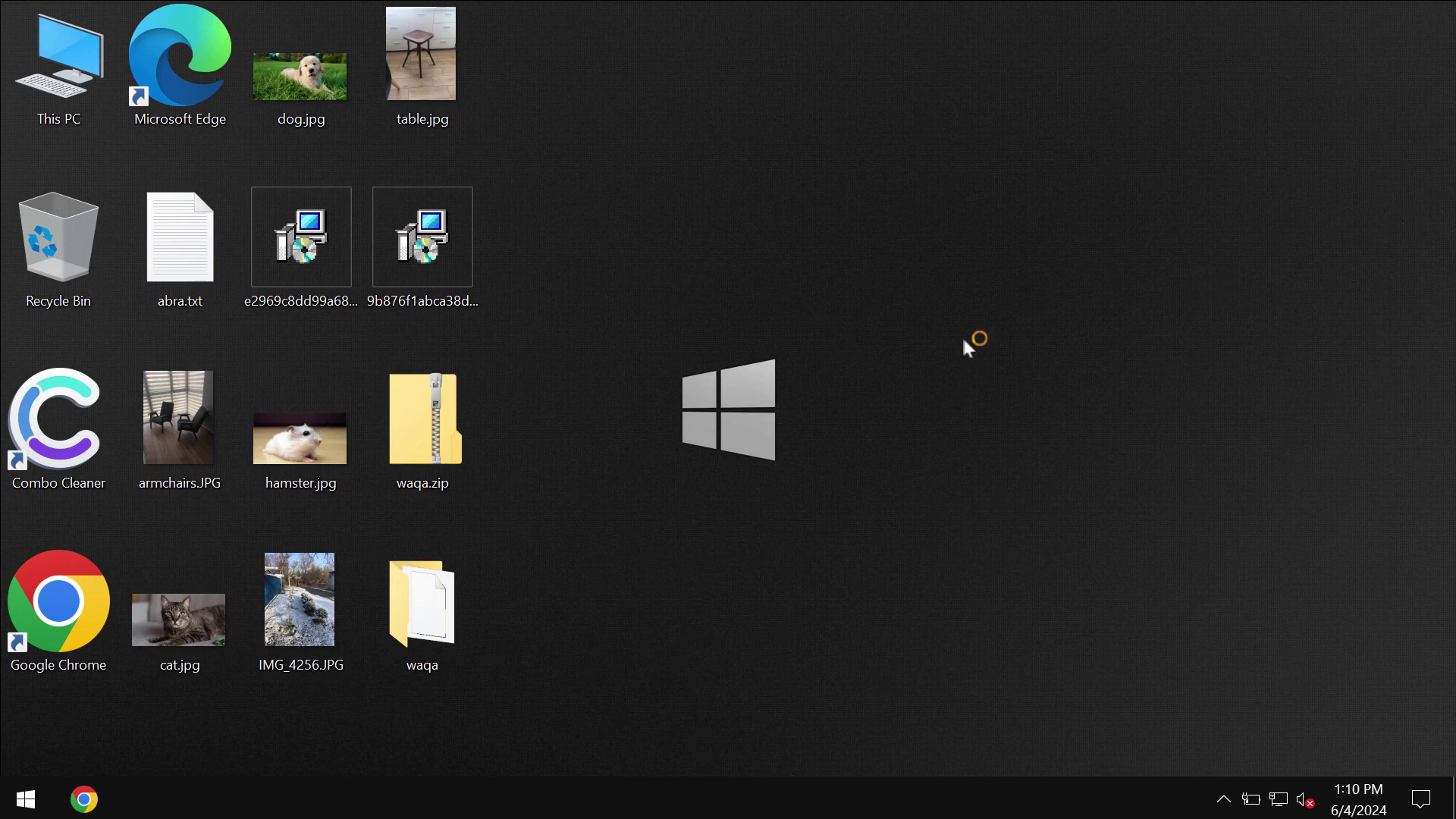
# - View and close armchairs.JPG, the abra.txt note, table.jpg and dog.jpg in turn
pyautogui.doubleClick(170, 428)
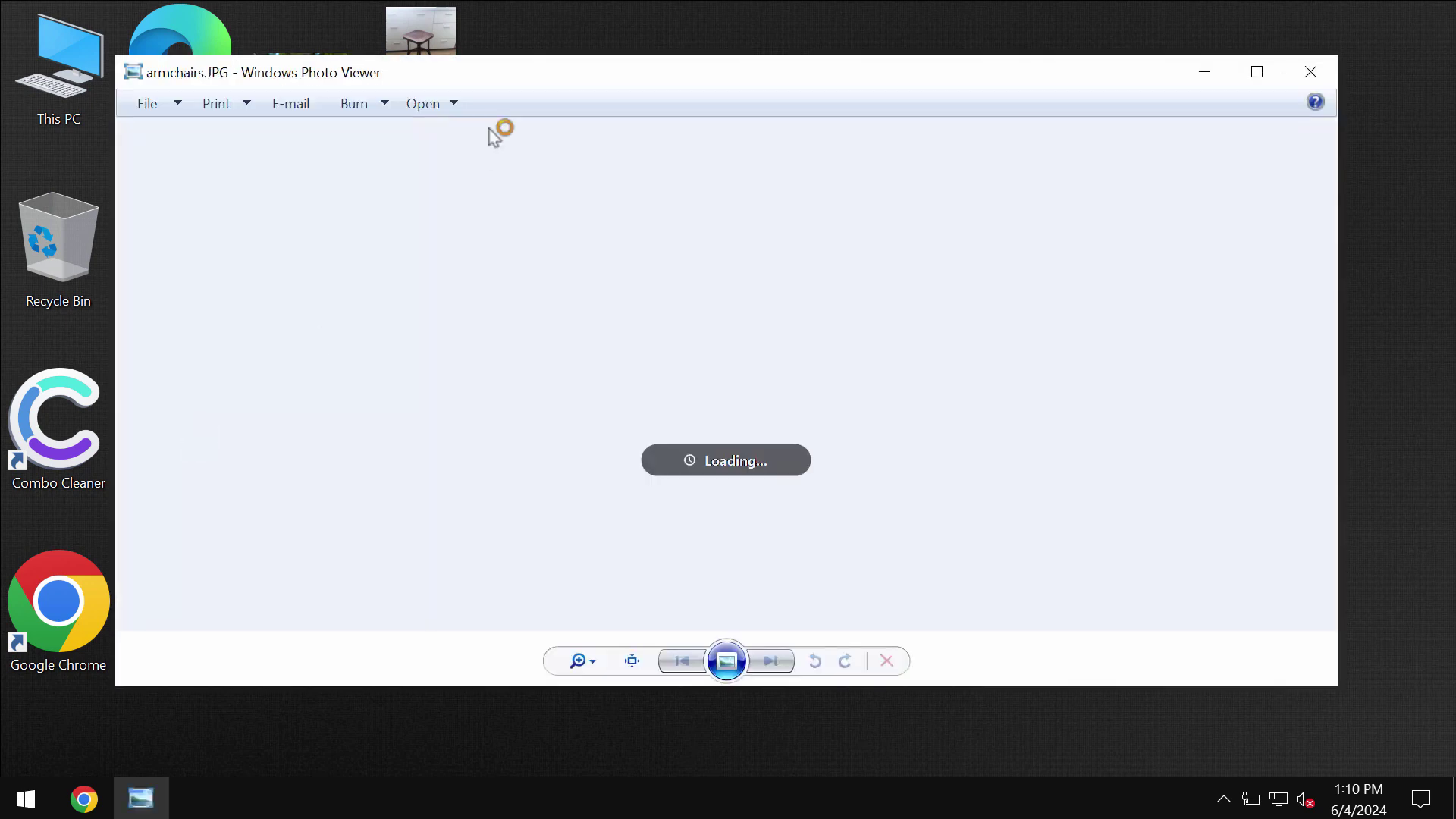
pyautogui.click(1311, 72)
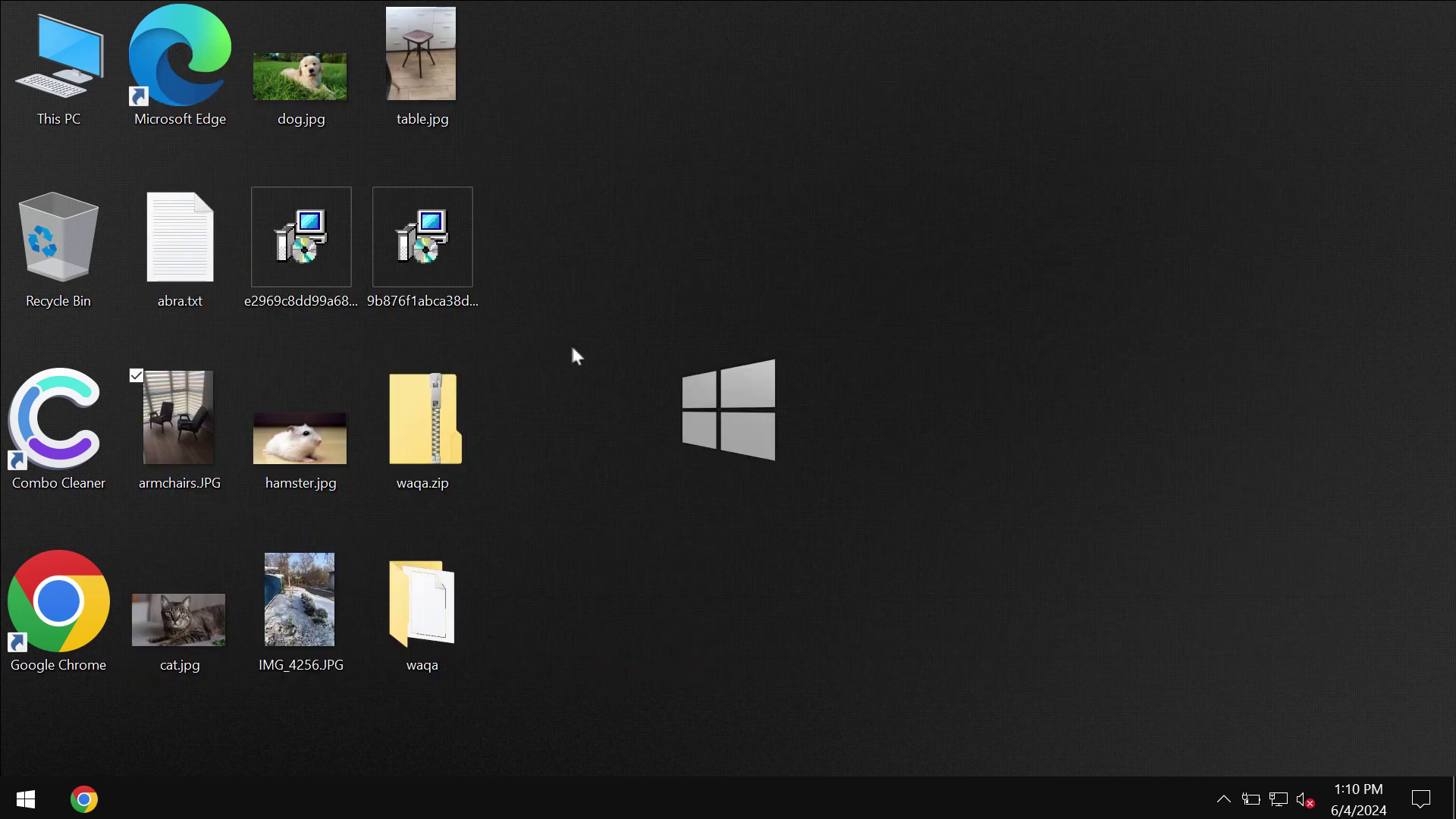
pyautogui.doubleClick(180, 239)
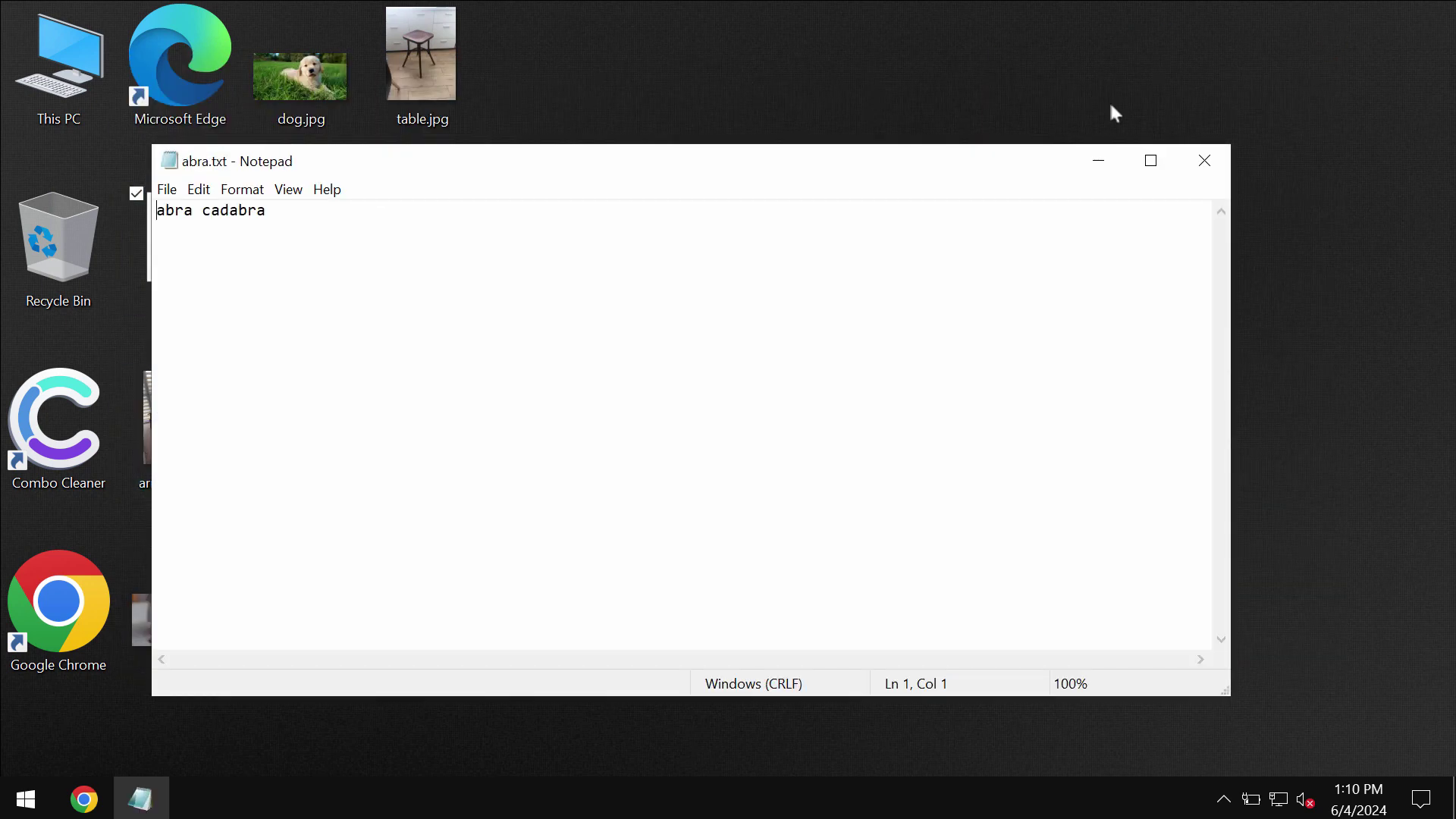
pyautogui.click(1206, 162)
pyautogui.doubleClick(379, 88)
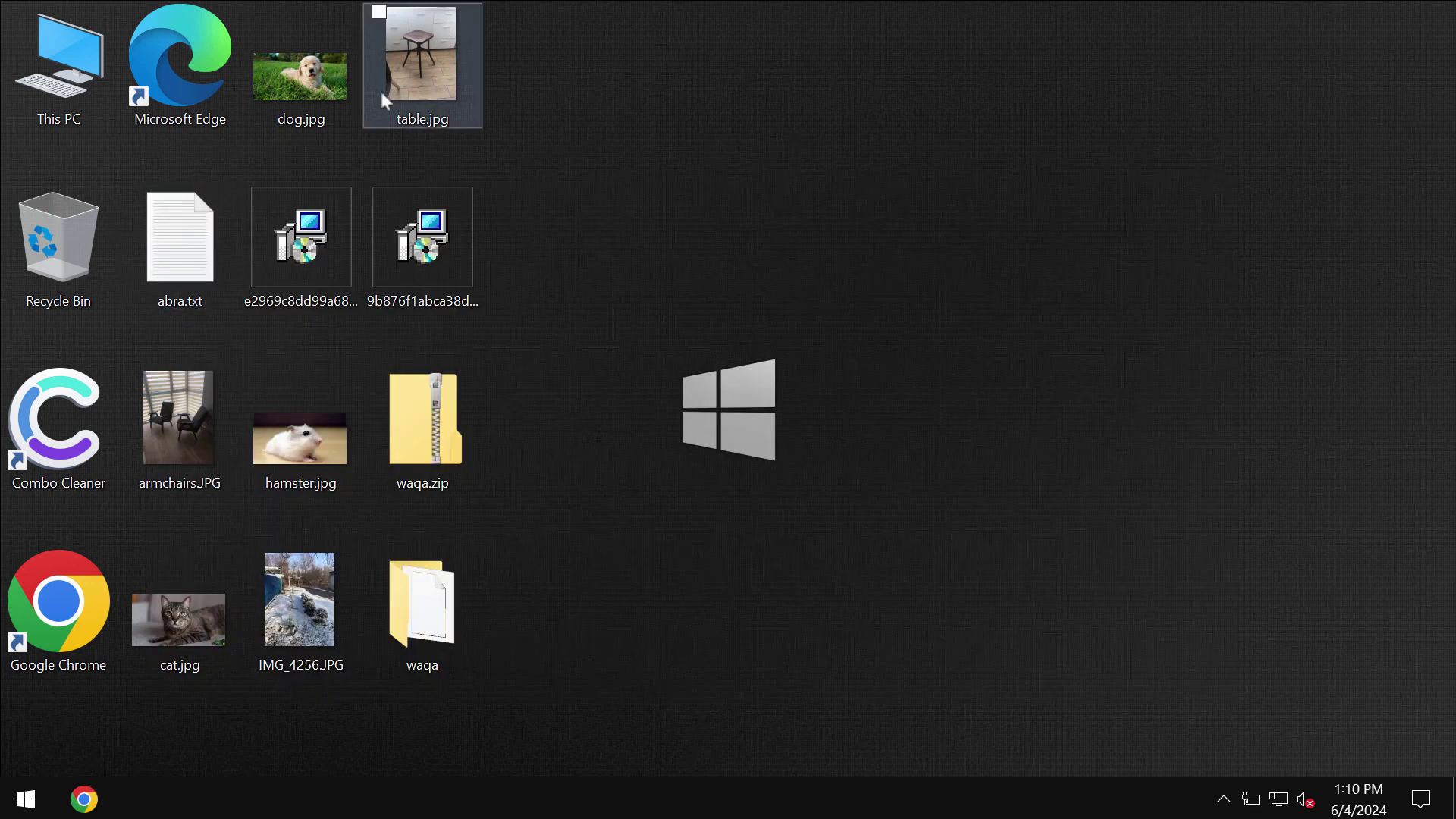
pyautogui.click(1311, 71)
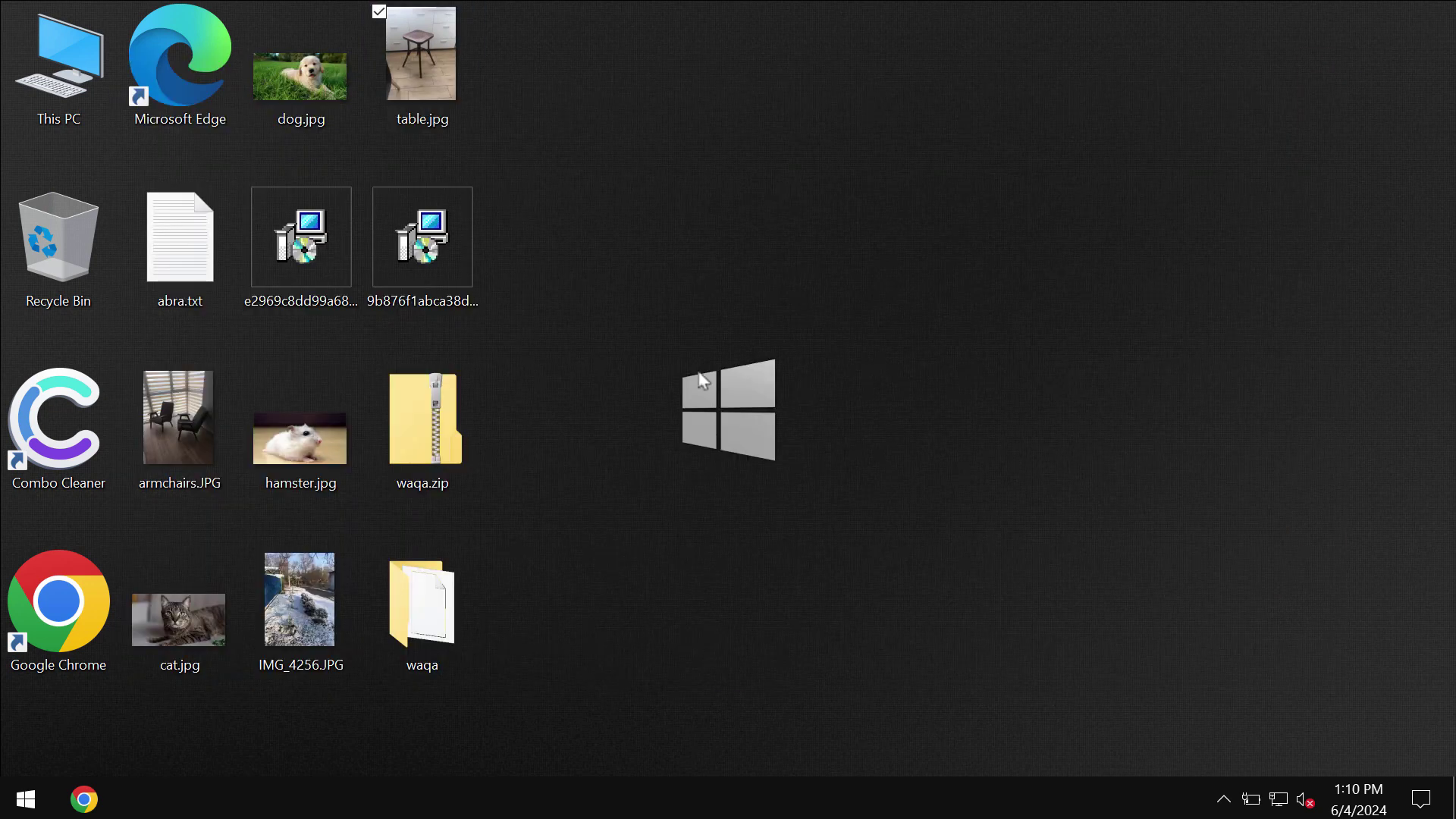
pyautogui.doubleClick(297, 91)
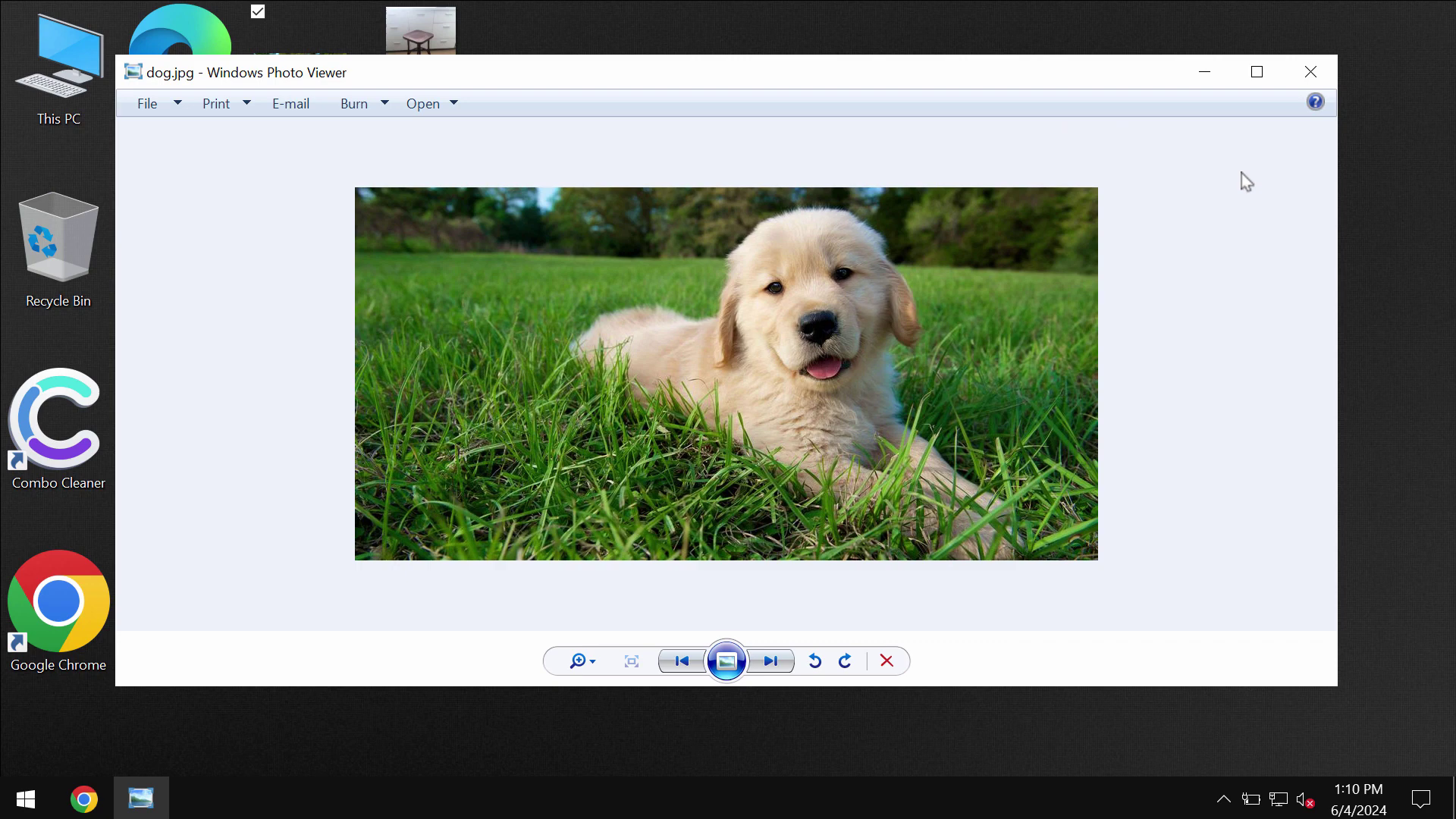
pyautogui.click(1311, 72)
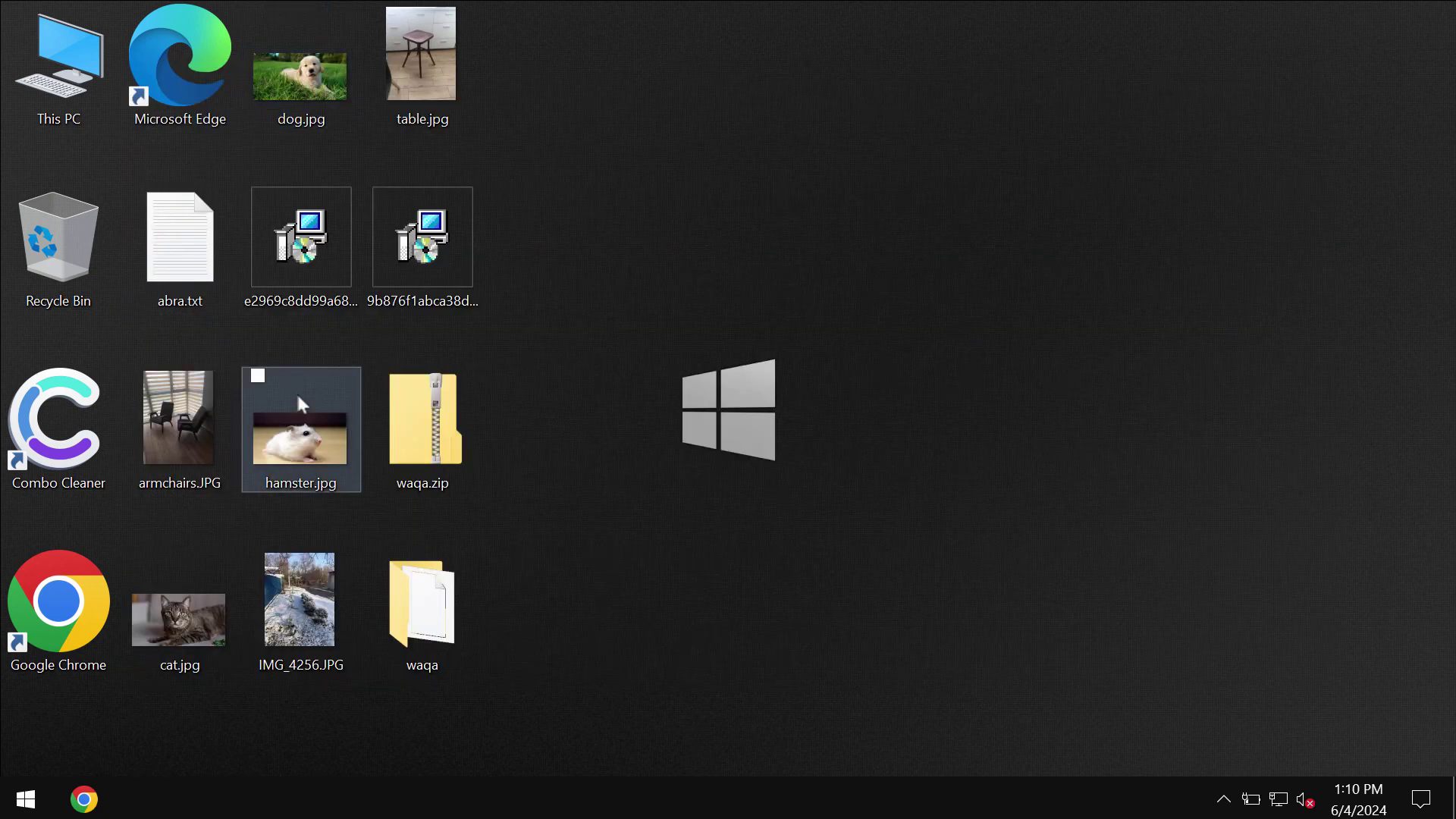
# - View and close hamster.jpg and IMG_4256.JPG, then open the fake alert and close Chrome's tabs
pyautogui.click(287, 414)
pyautogui.doubleClick(287, 414)
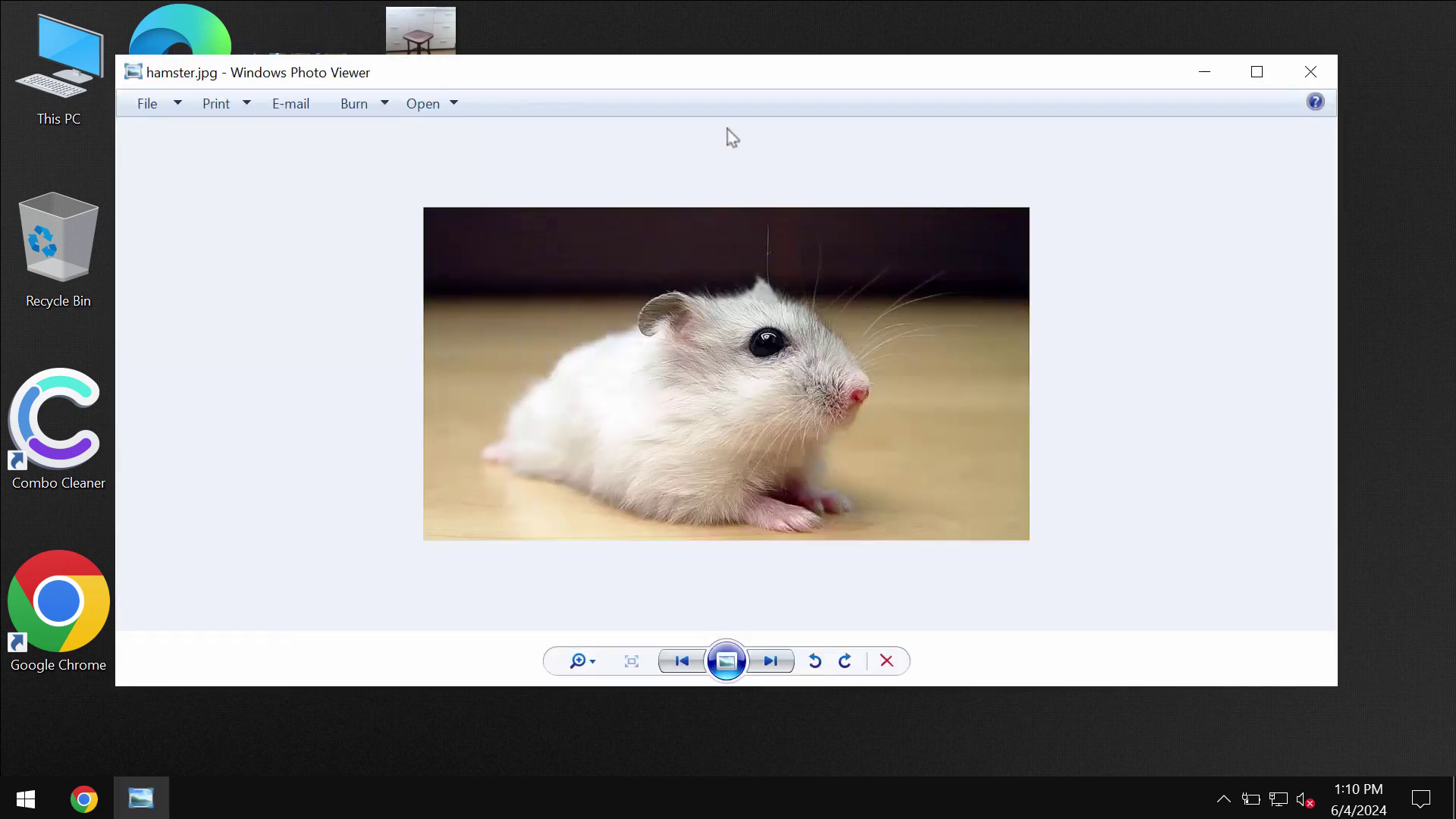
pyautogui.click(1311, 71)
pyautogui.doubleClick(298, 612)
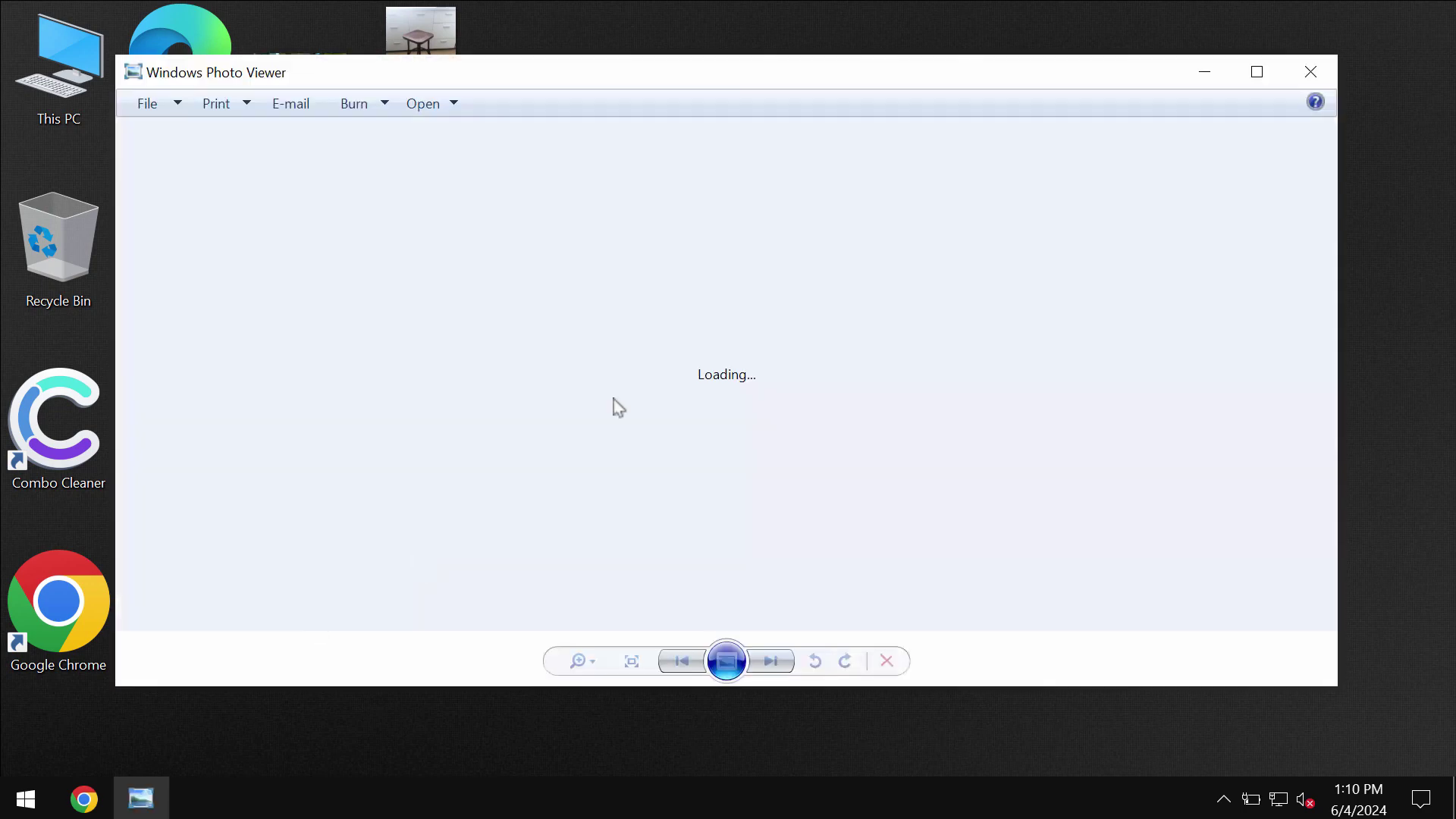
pyautogui.click(1309, 70)
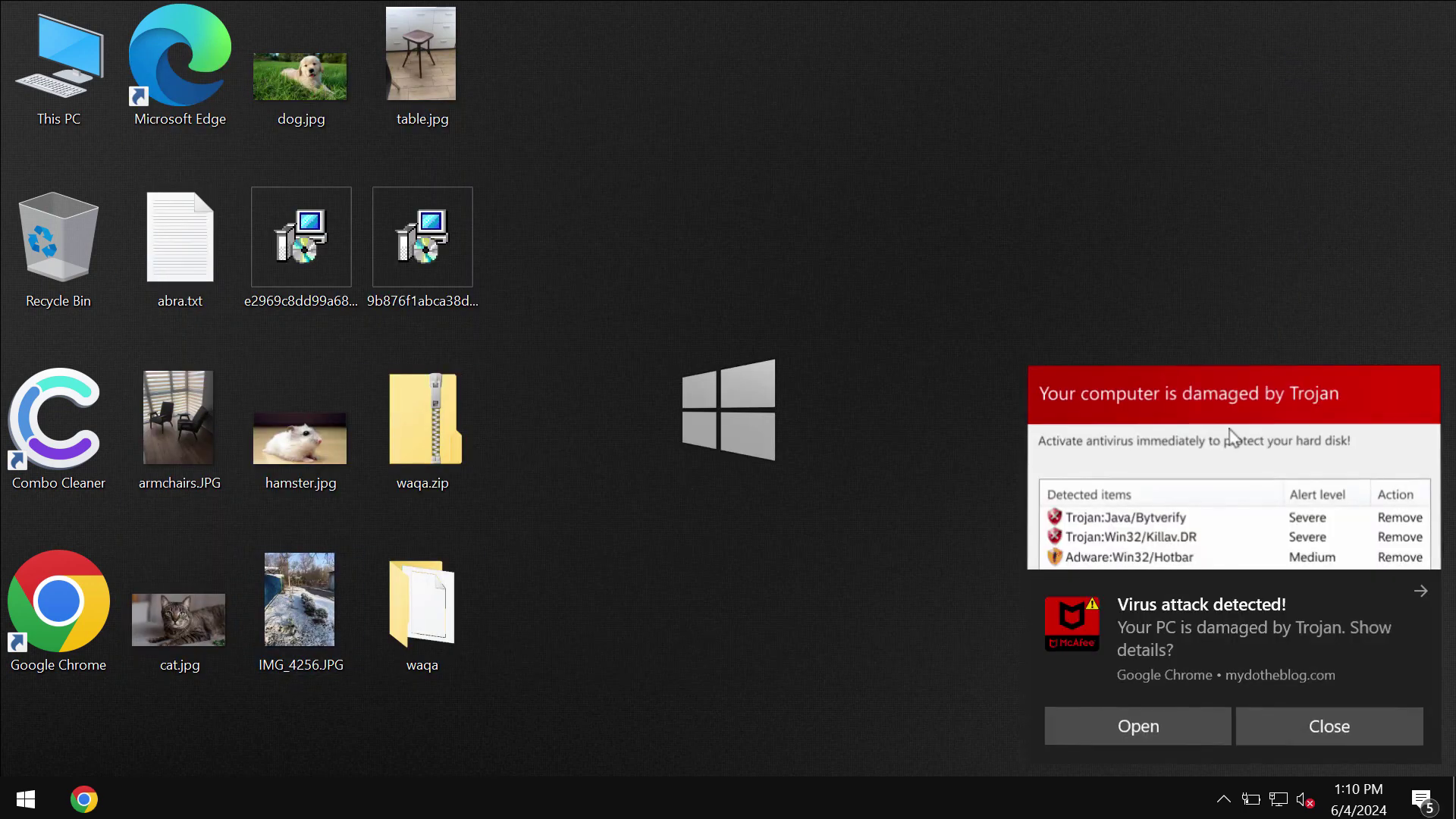
pyautogui.click(1236, 439)
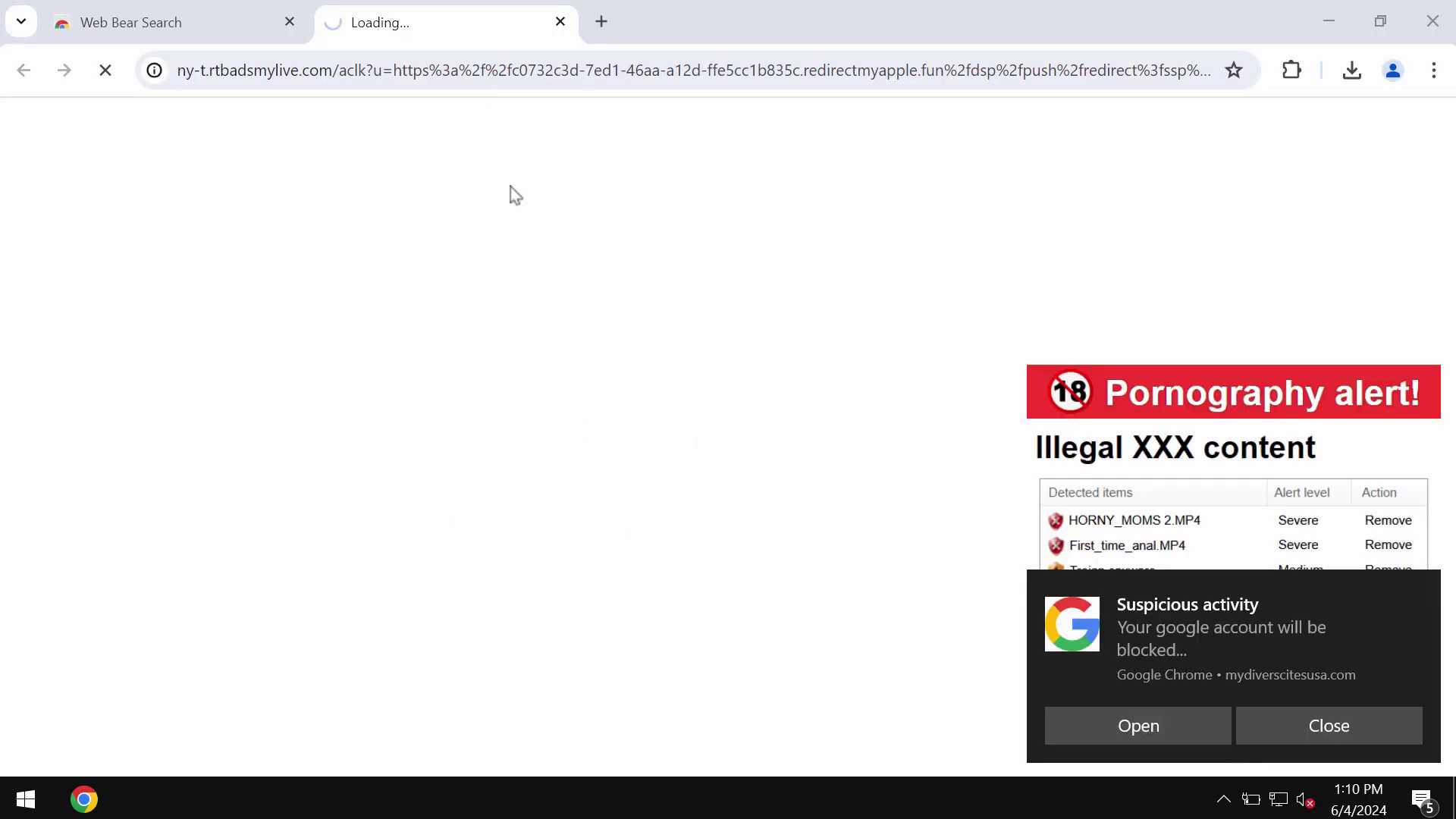
pyautogui.click(292, 28)
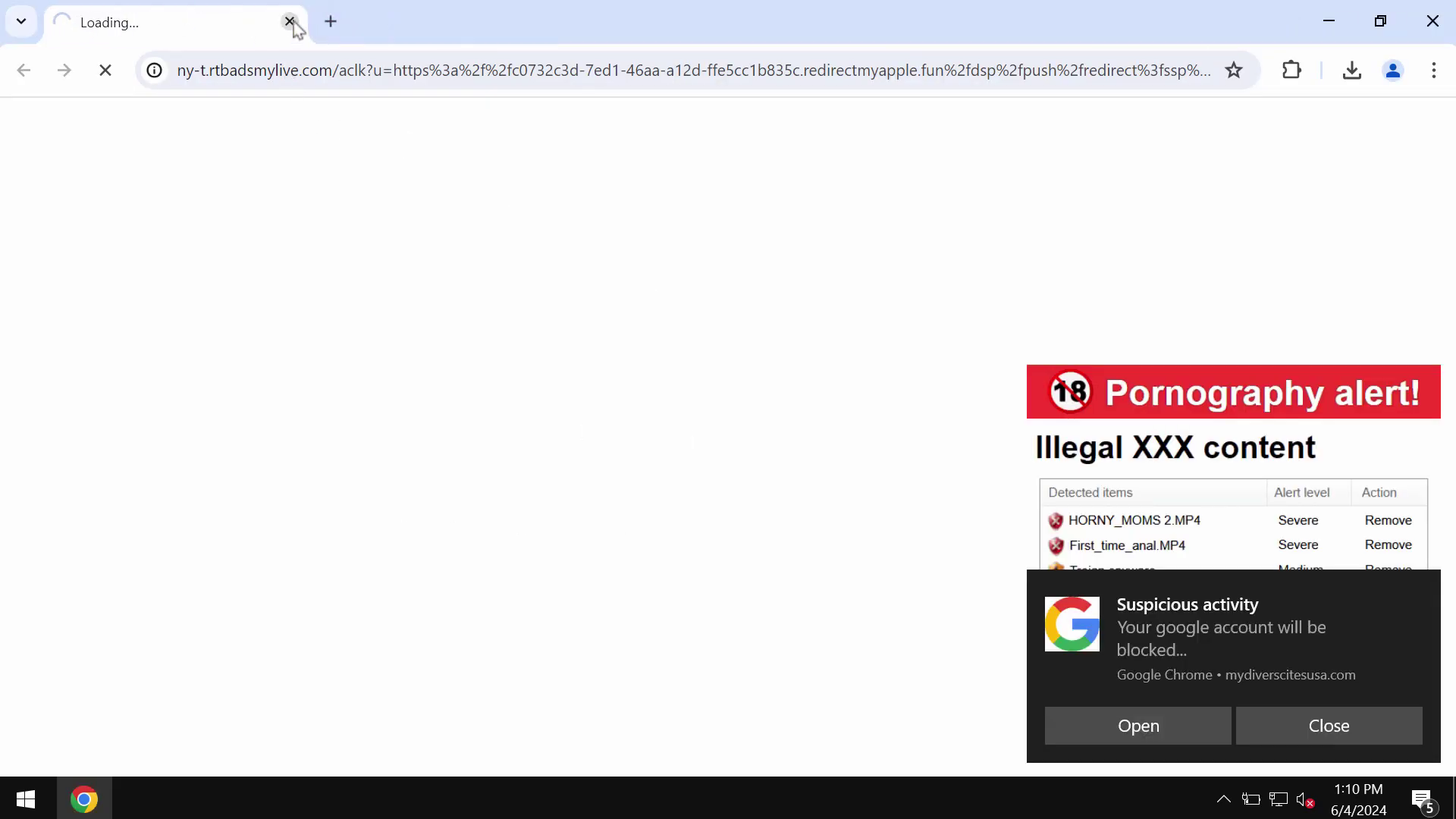
# - Close Chrome, sign out of Windows via the Start context menu, and sign back in
pyautogui.click(1436, 24)
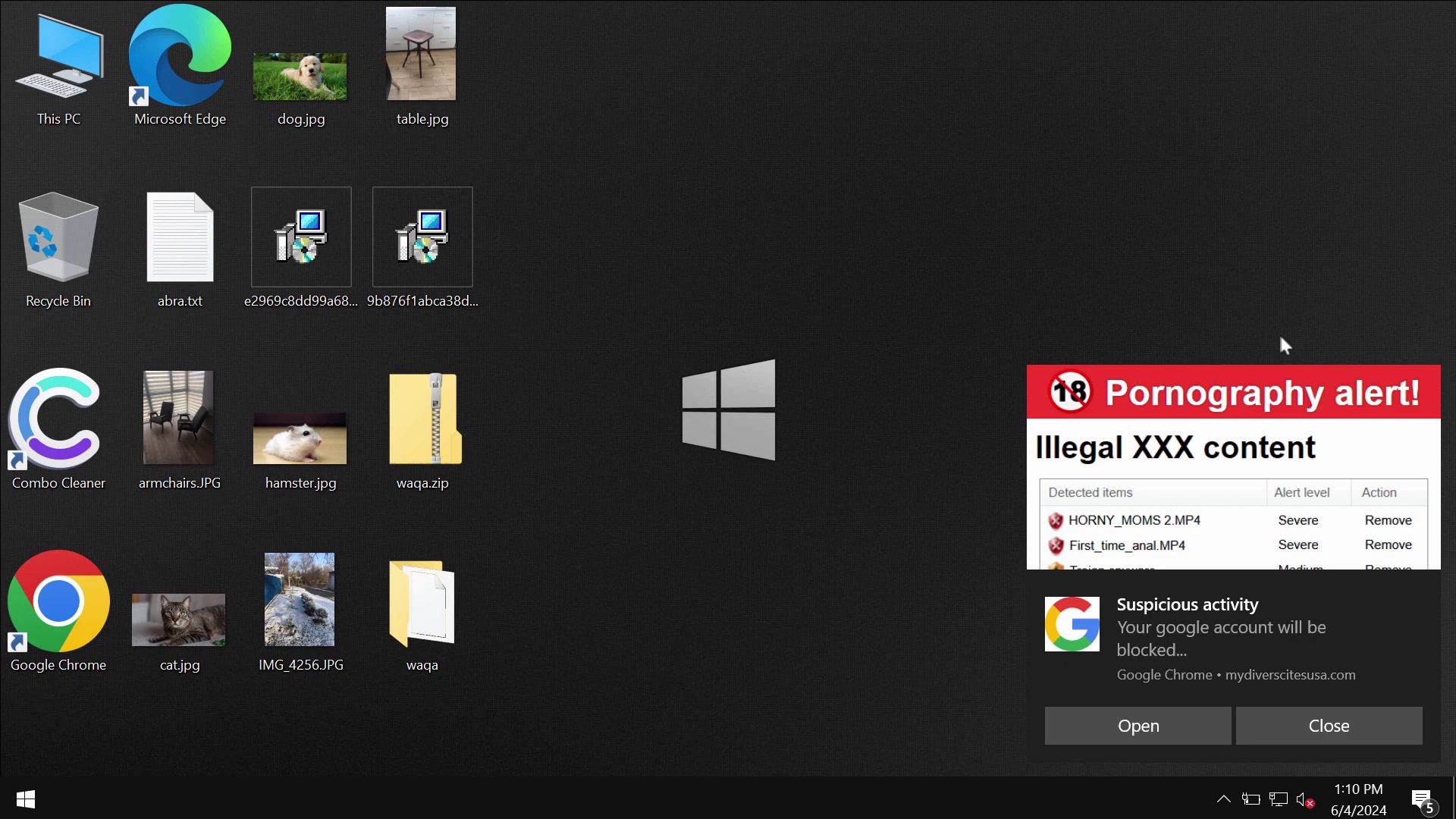
pyautogui.rightClick(26, 798)
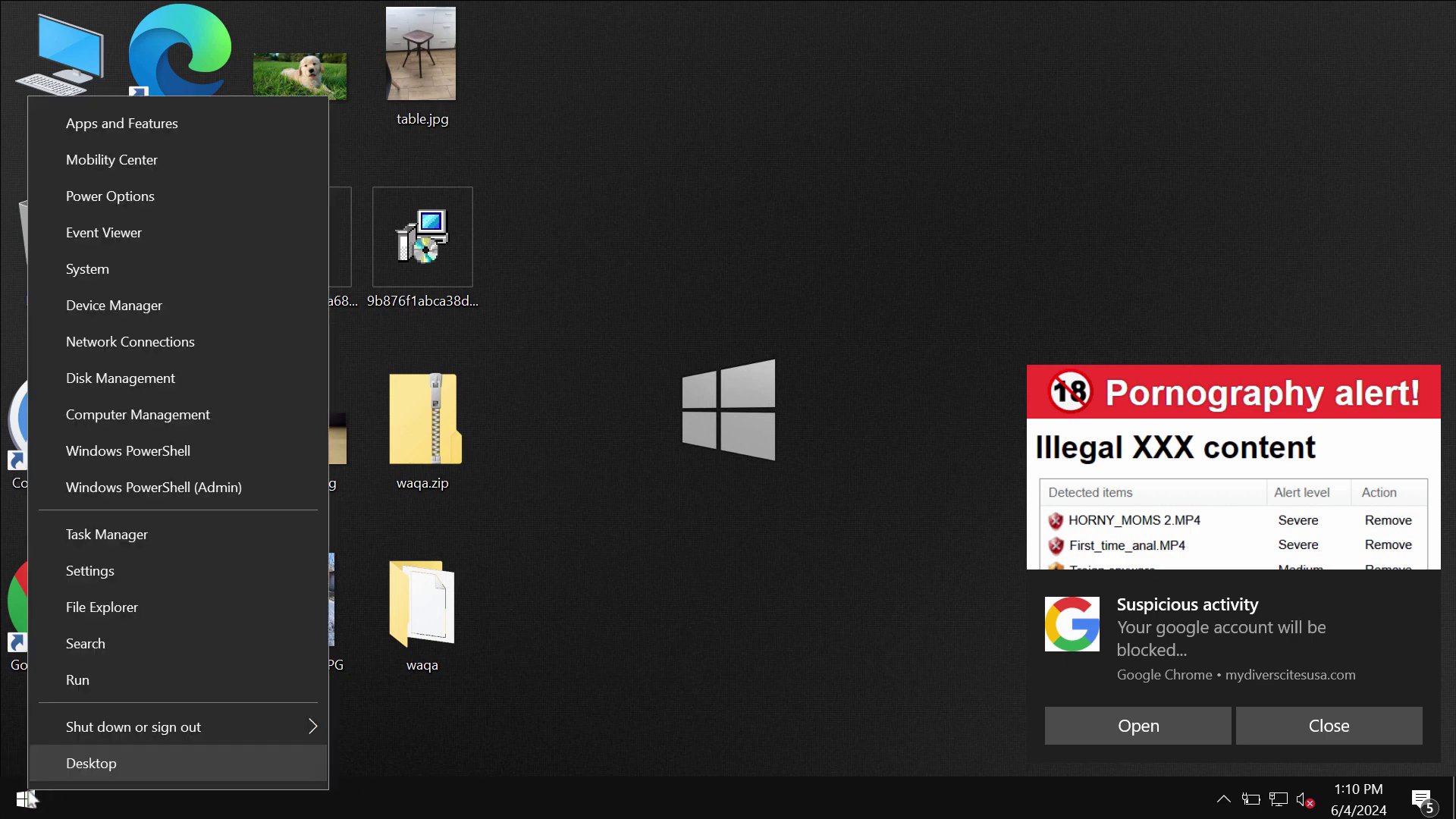
pyautogui.moveTo(187, 738)
pyautogui.click(463, 611)
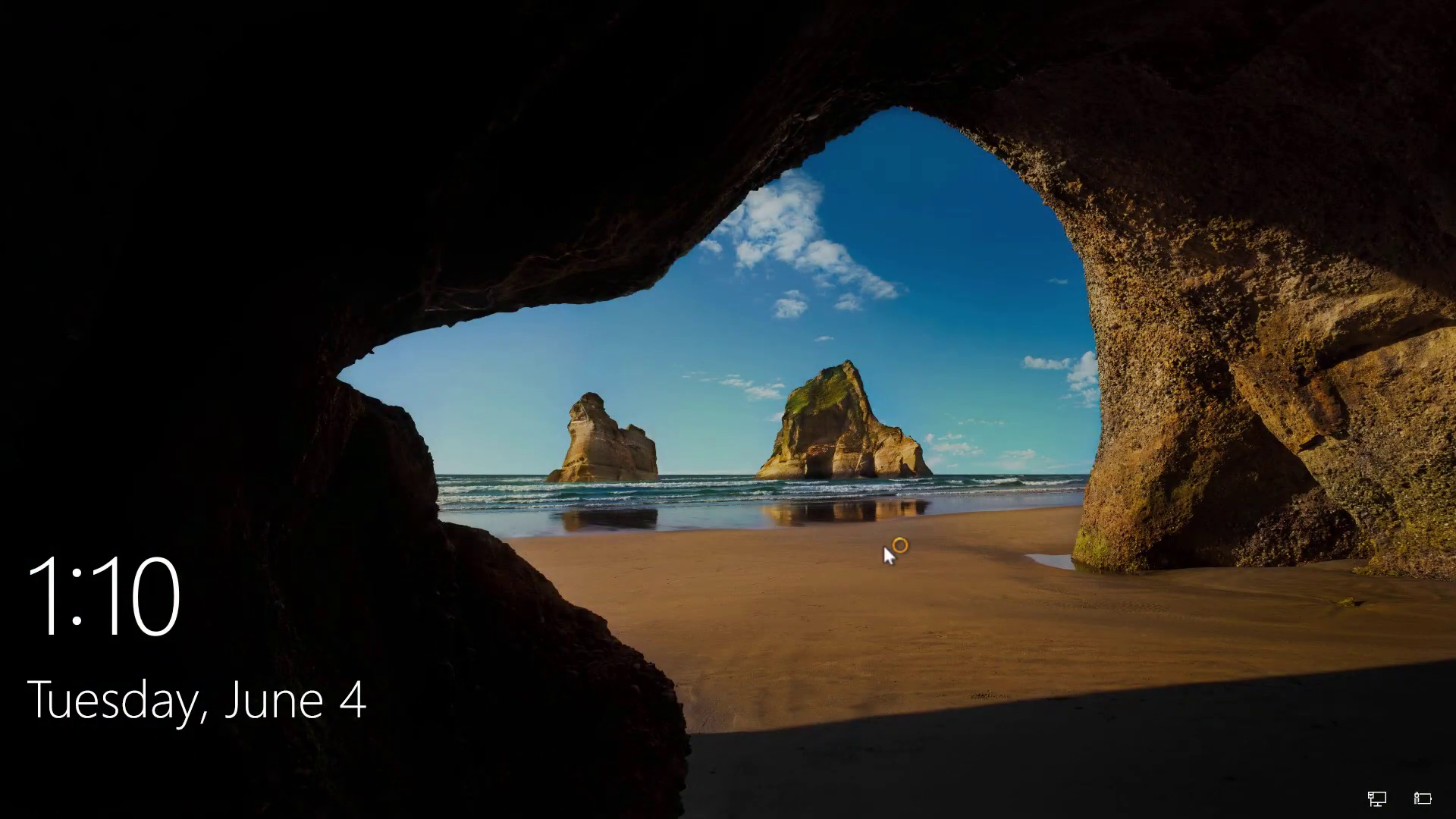
pyautogui.click(884, 543)
pyautogui.click(752, 486)
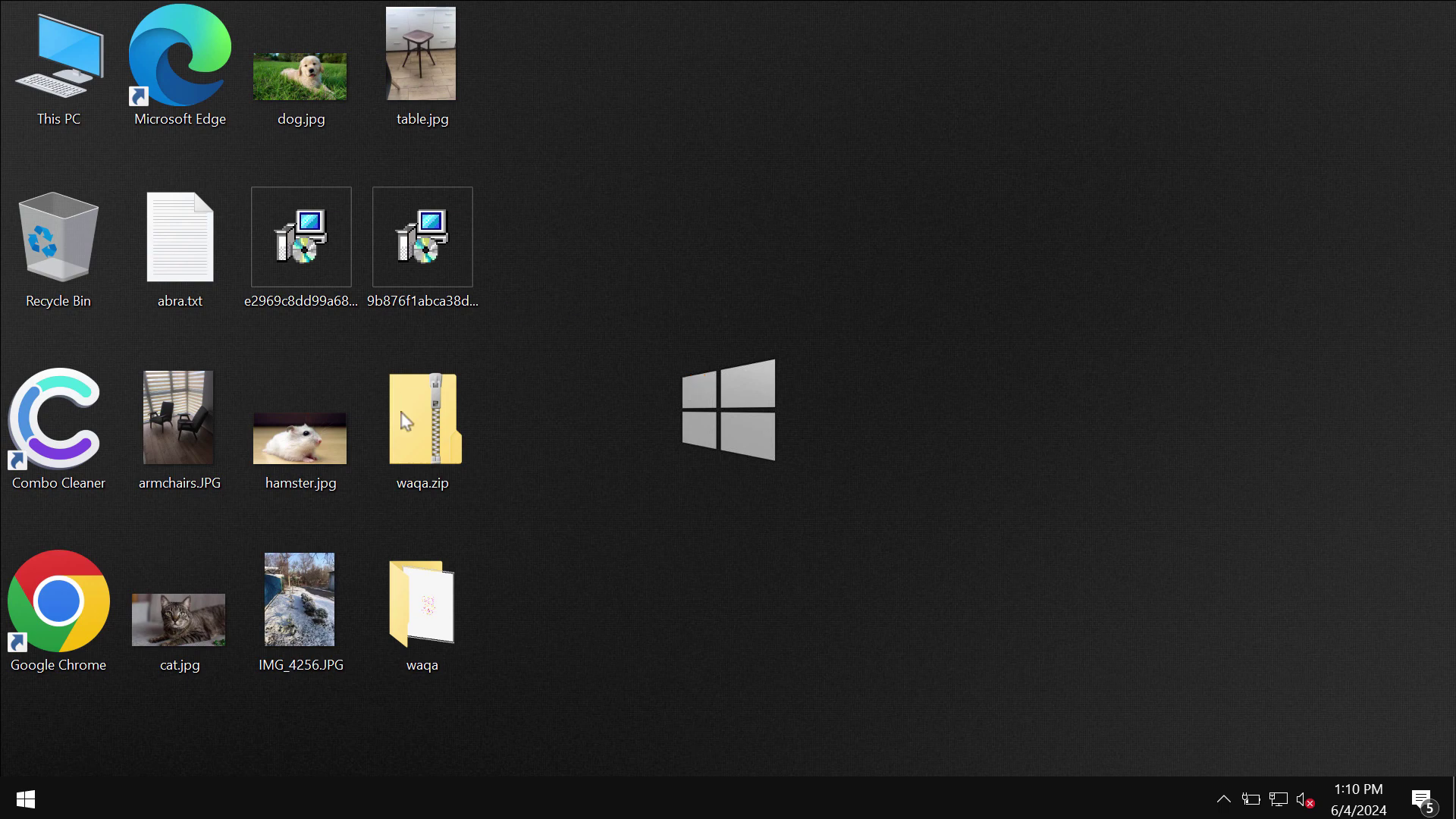
# - Try opening waqa.zip.waqa and IMG_4256.JPG.waqa, dismiss the can't-open warnings, and start Chrome
pyautogui.click(422, 436)
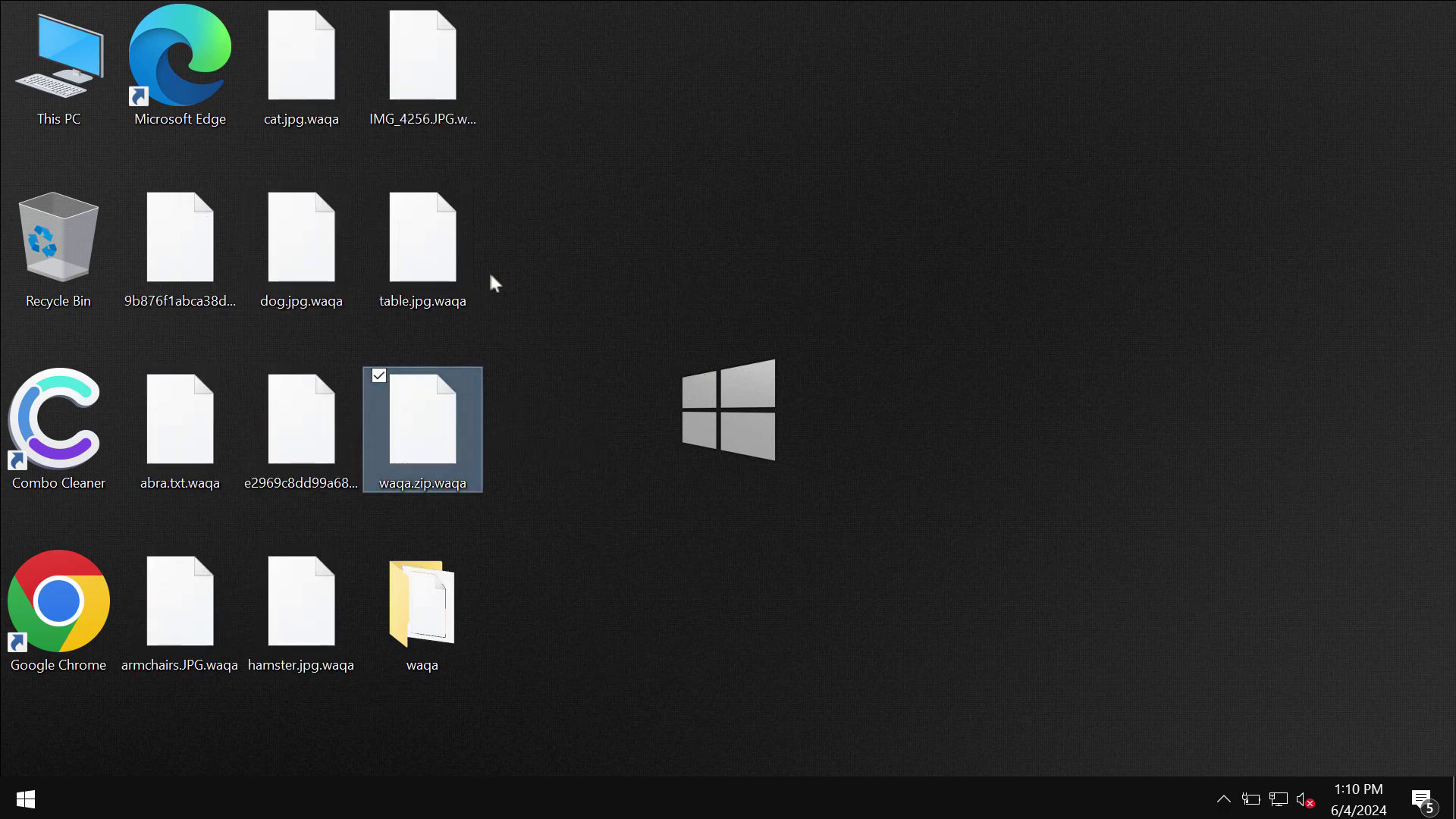
pyautogui.press('Escape')
pyautogui.doubleClick(436, 91)
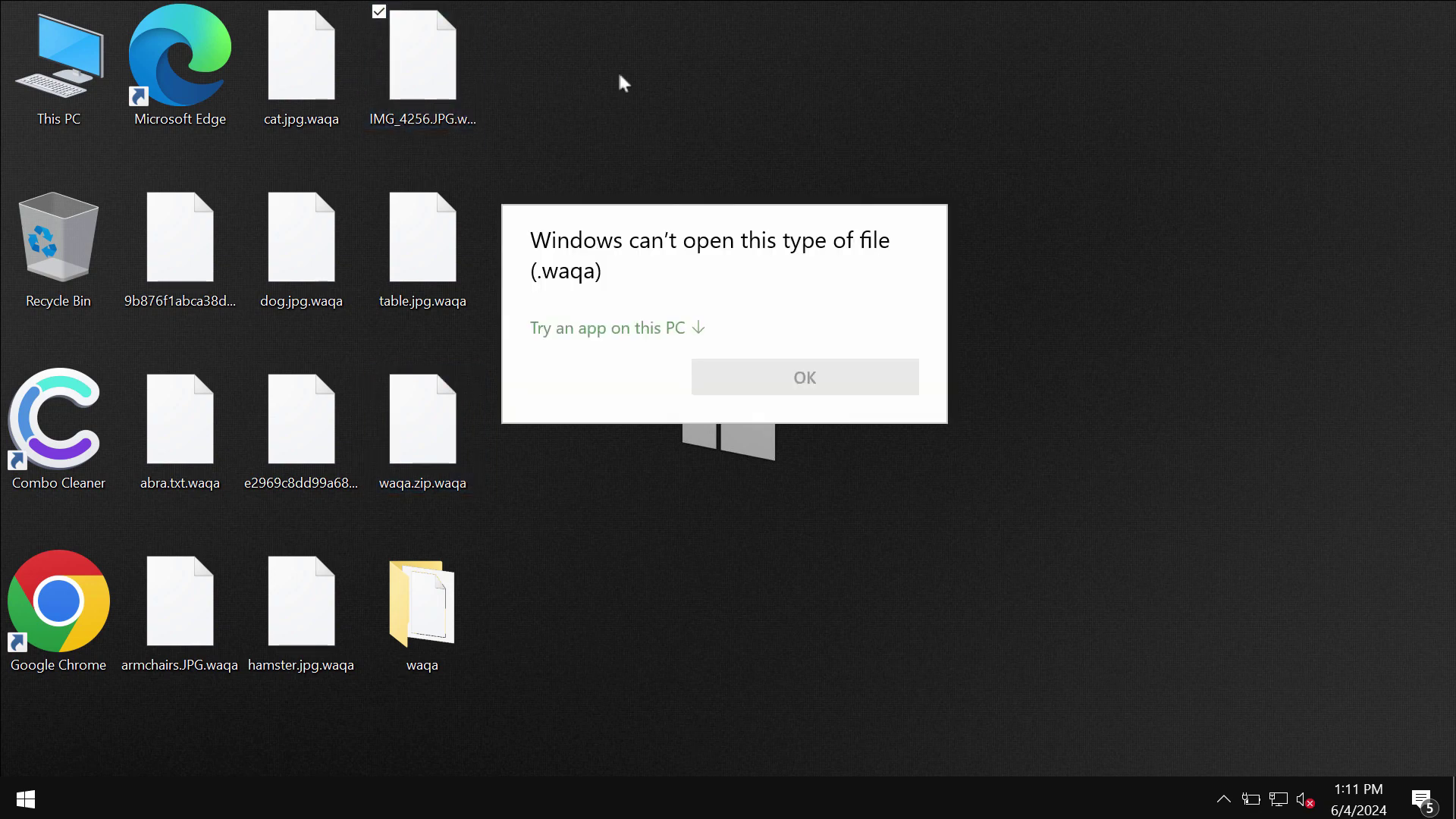
pyautogui.press('Escape')
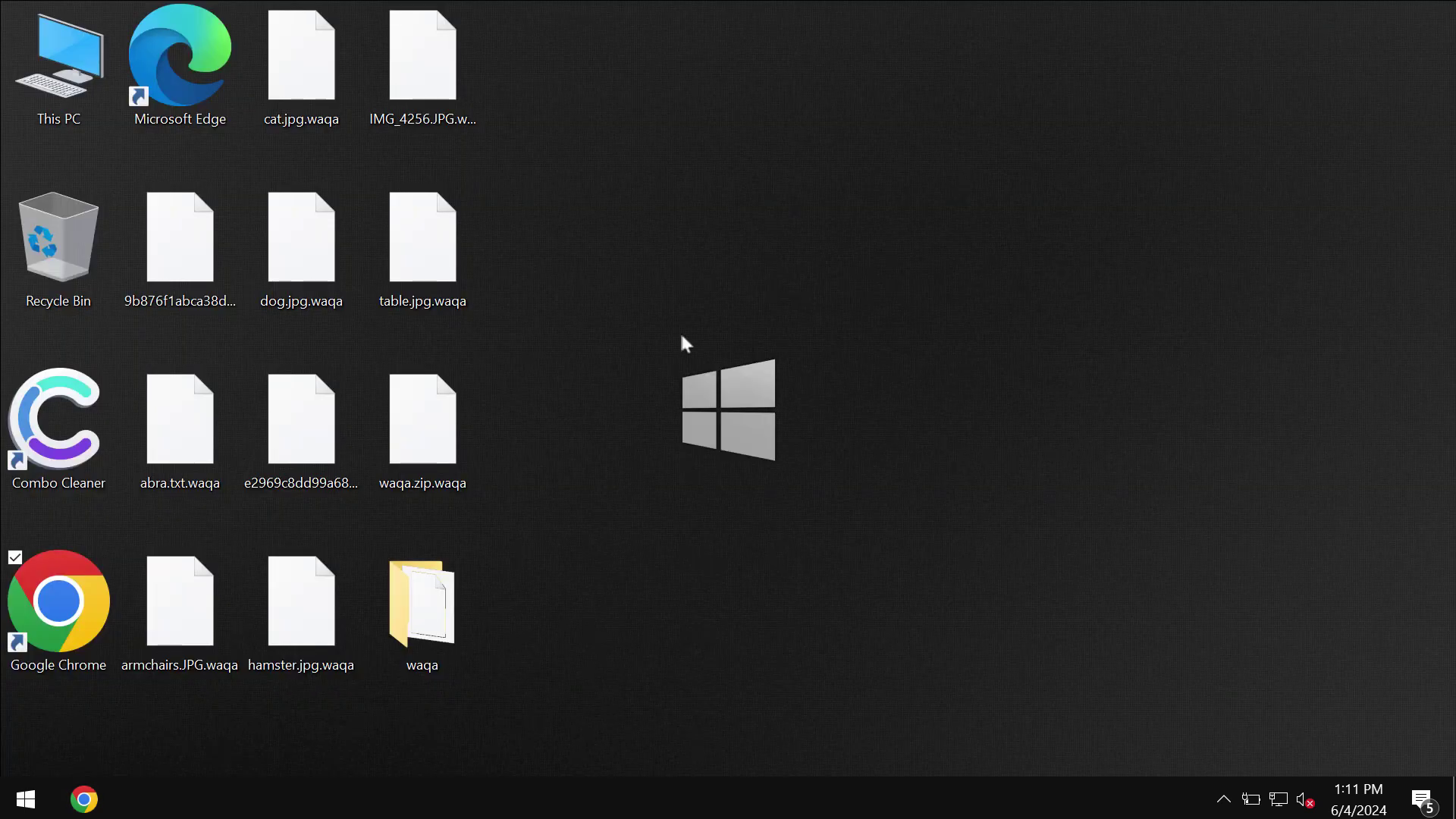
pyautogui.click(182, 250)
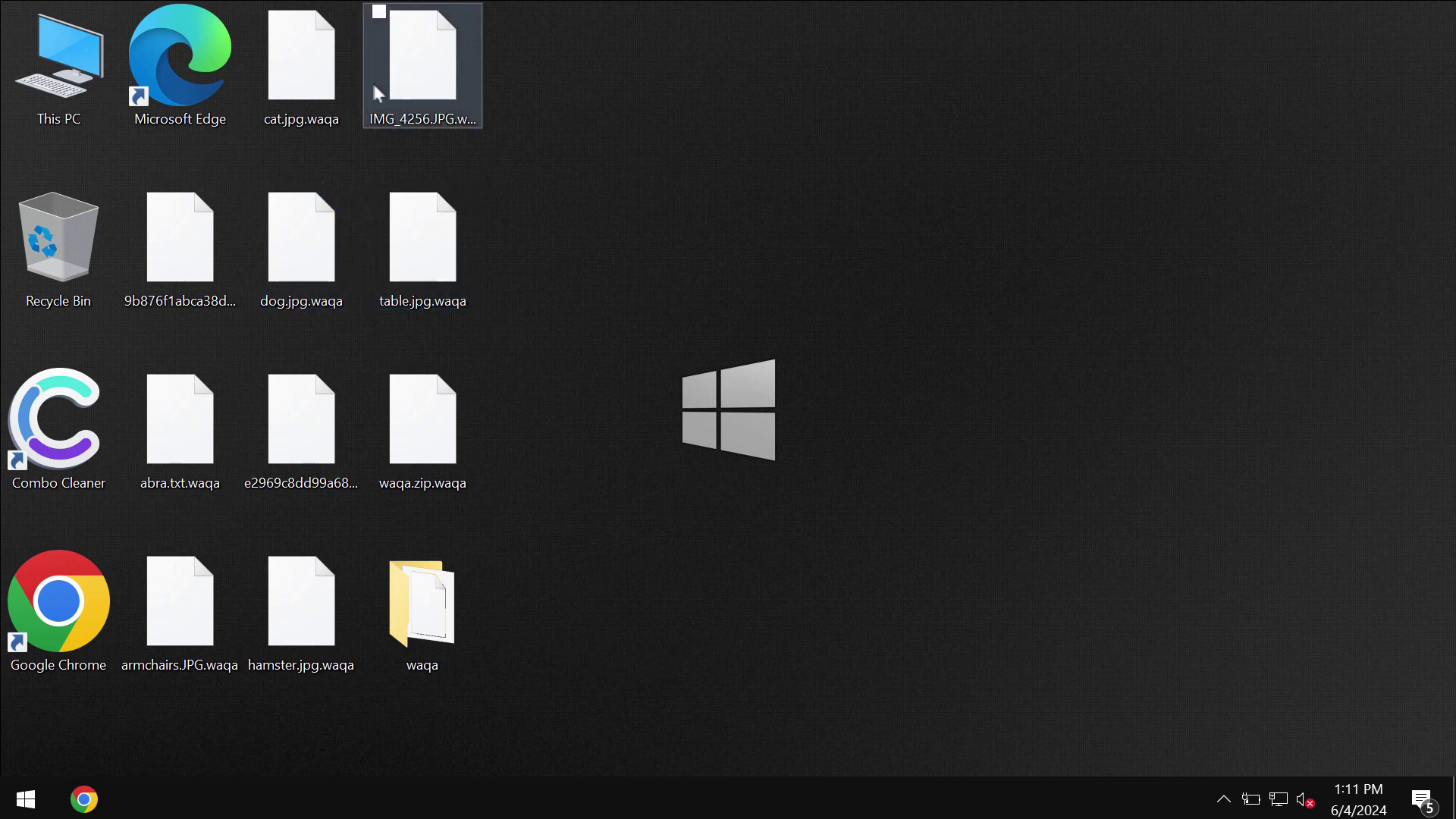
# - Load combocleaner.com from Chrome's New Tab shortcut, then minimize Chrome to the desktop
pyautogui.click(85, 800)
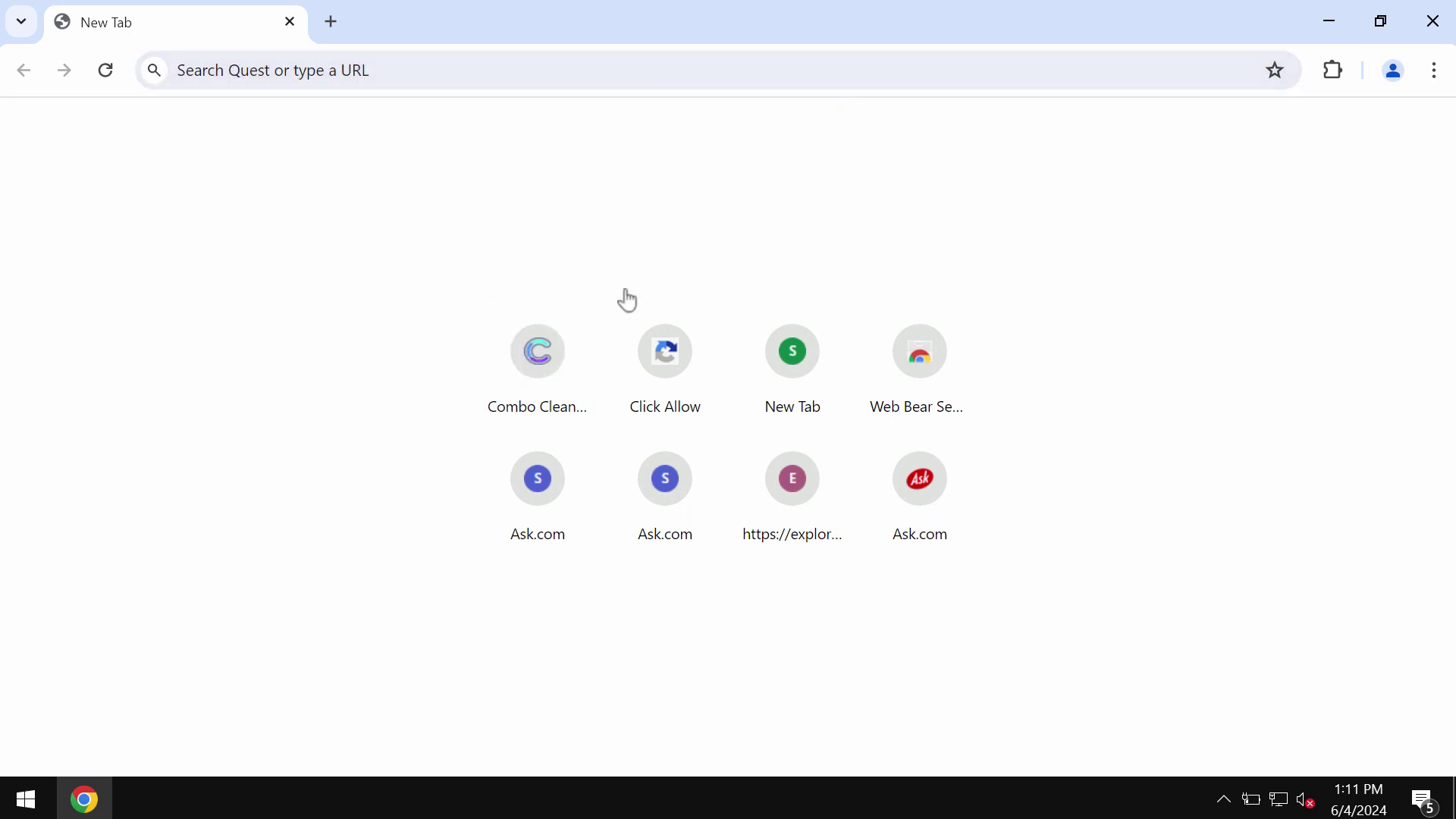
pyautogui.click(542, 352)
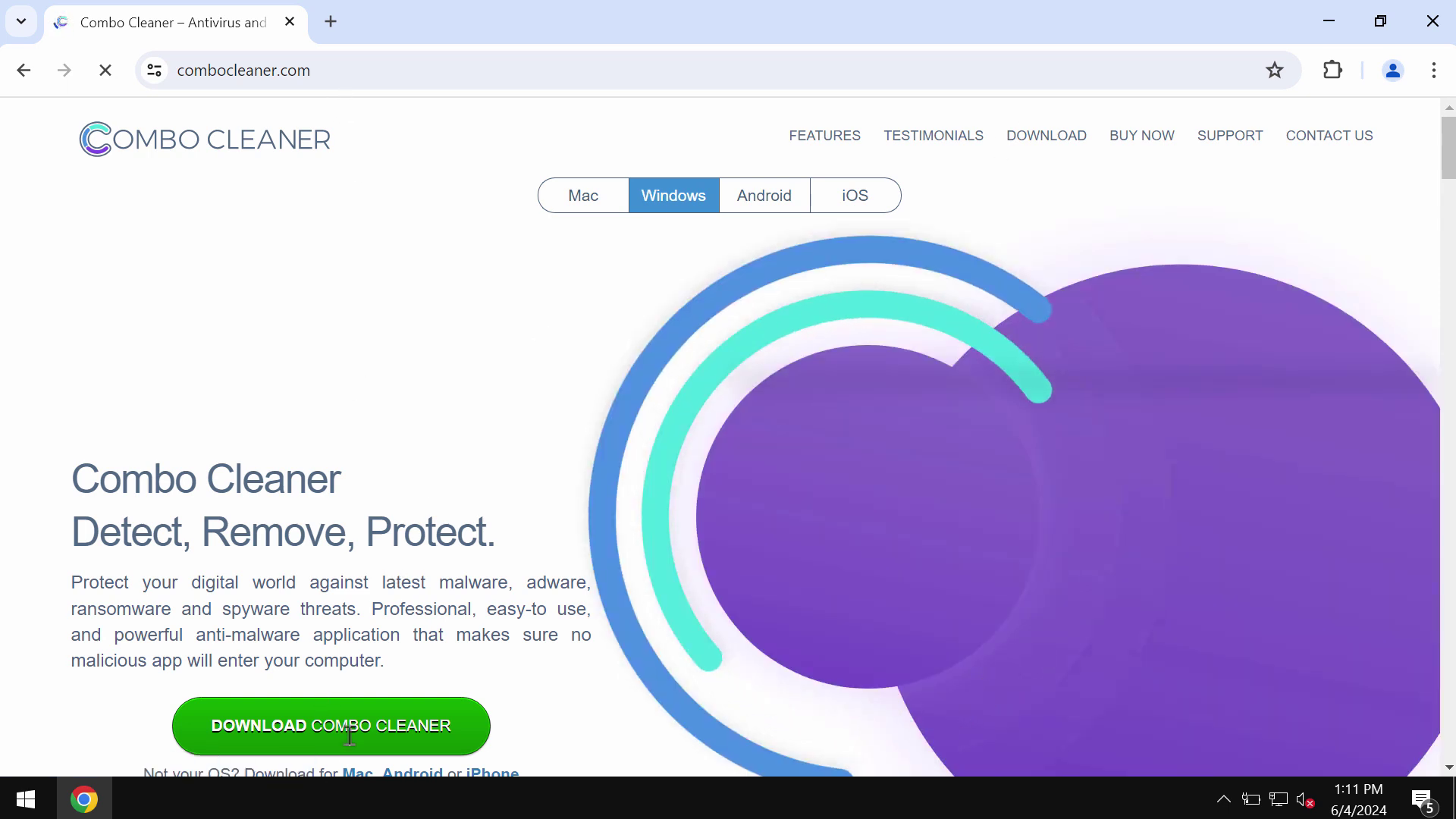
pyautogui.click(1328, 21)
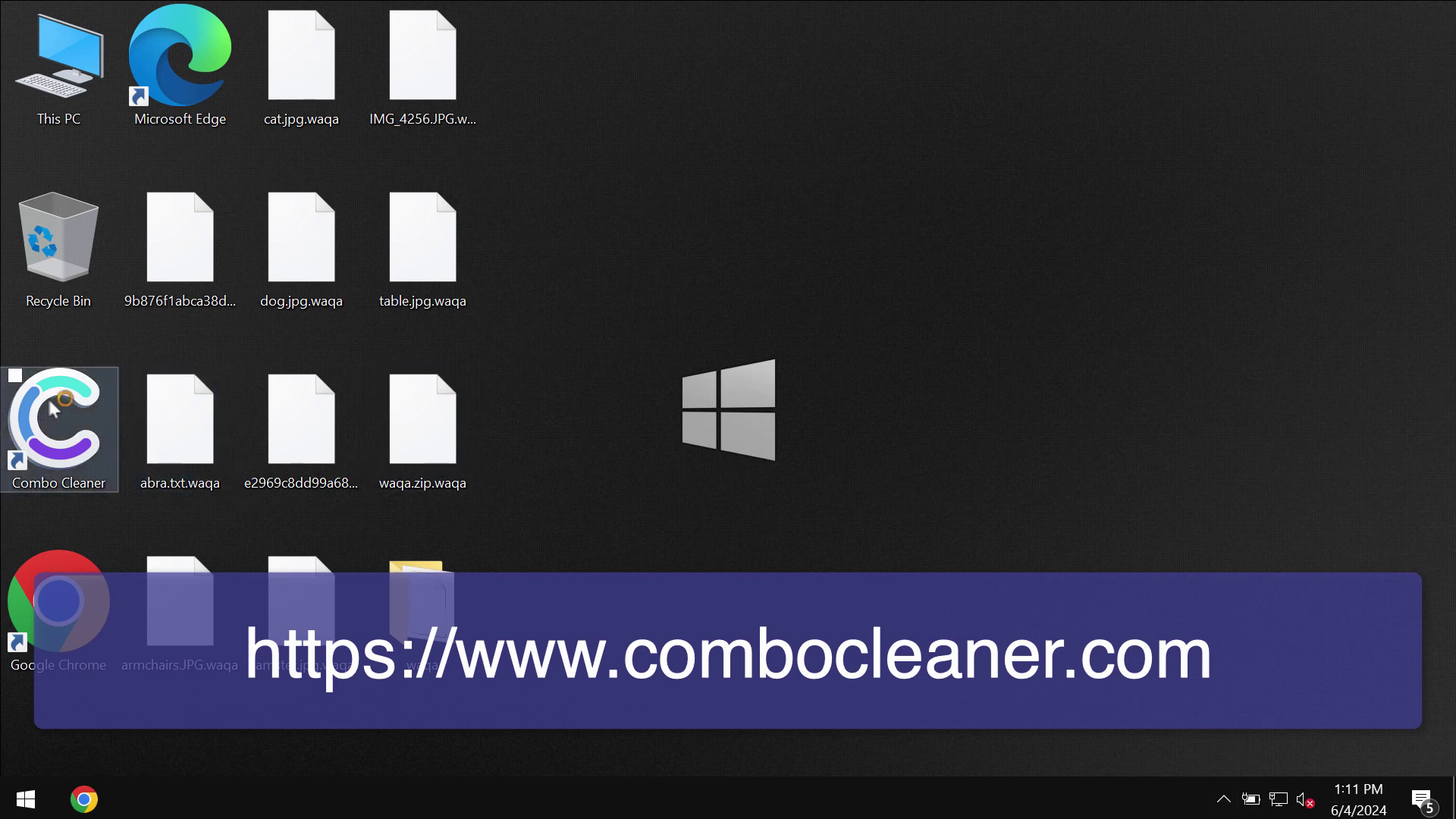
# - Launch Combo Cleaner from its desktop shortcut to reach the Dashboard
pyautogui.click(57, 425)
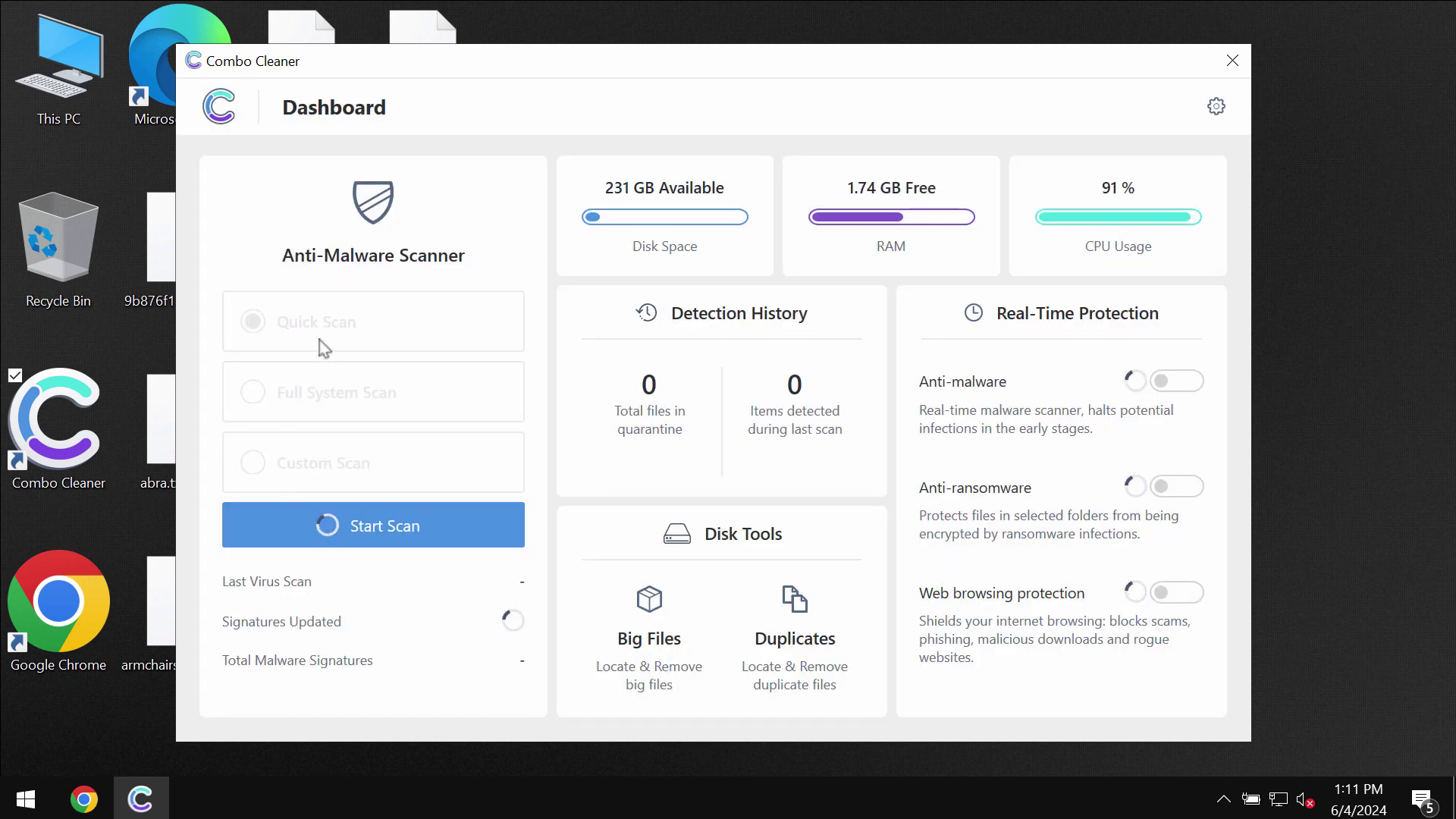
# - Start a Quick Scan in Combo Cleaner's Anti-Malware Scanner
pyautogui.click(377, 526)
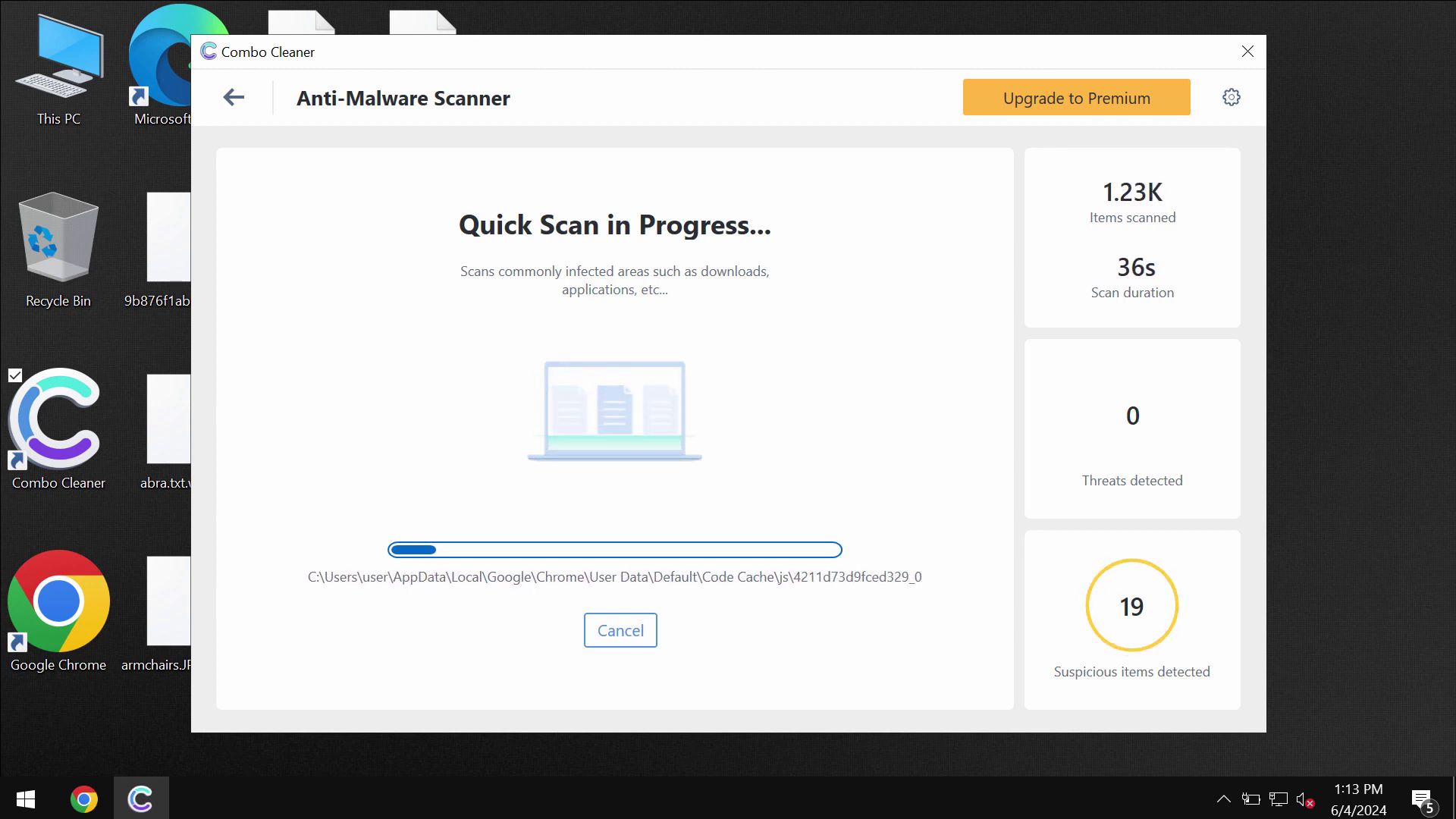
# - Open the Upgrade to Premium page, return to the scan, then reopen the upgrade page
pyautogui.click(1060, 110)
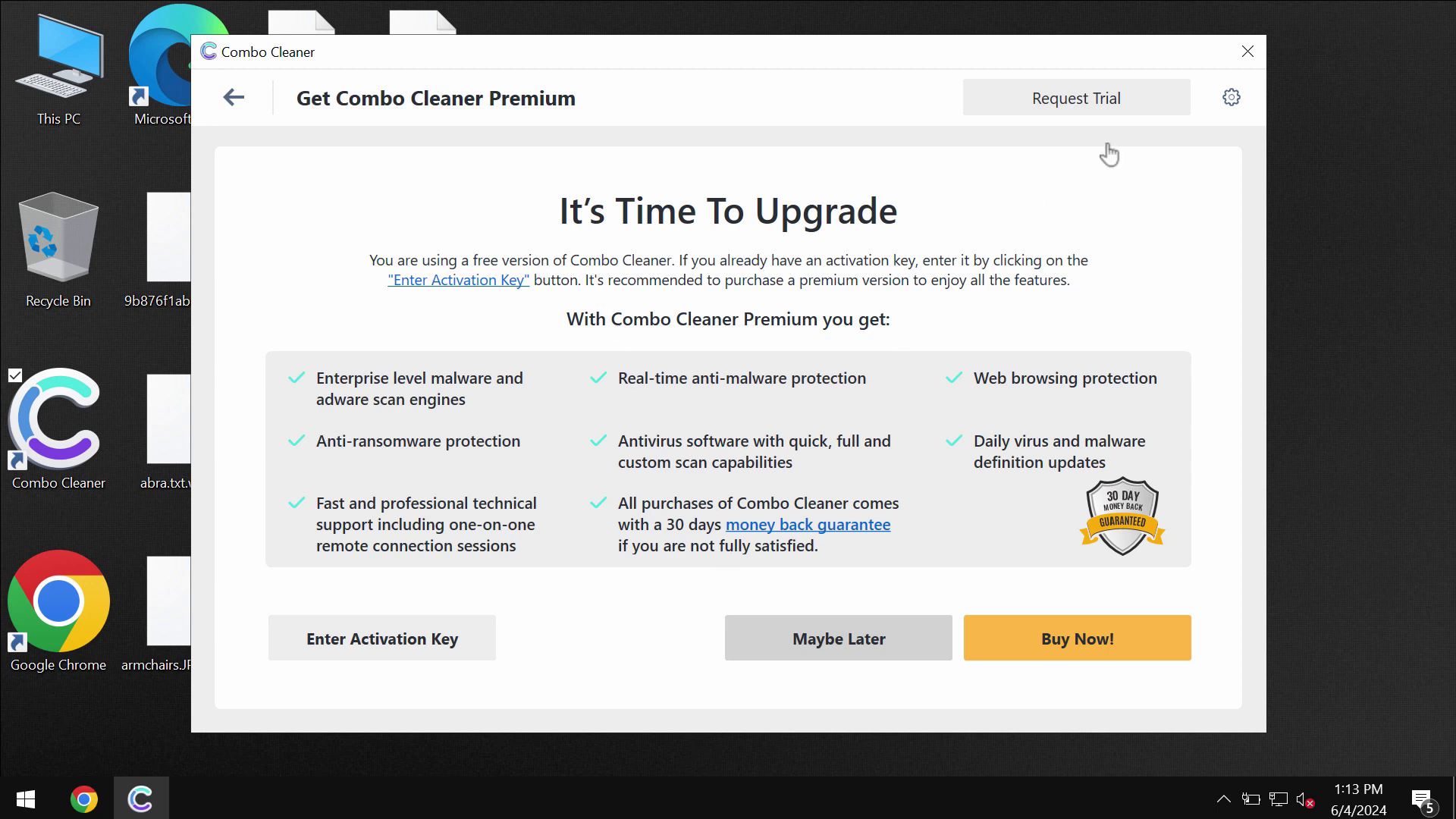
pyautogui.click(232, 97)
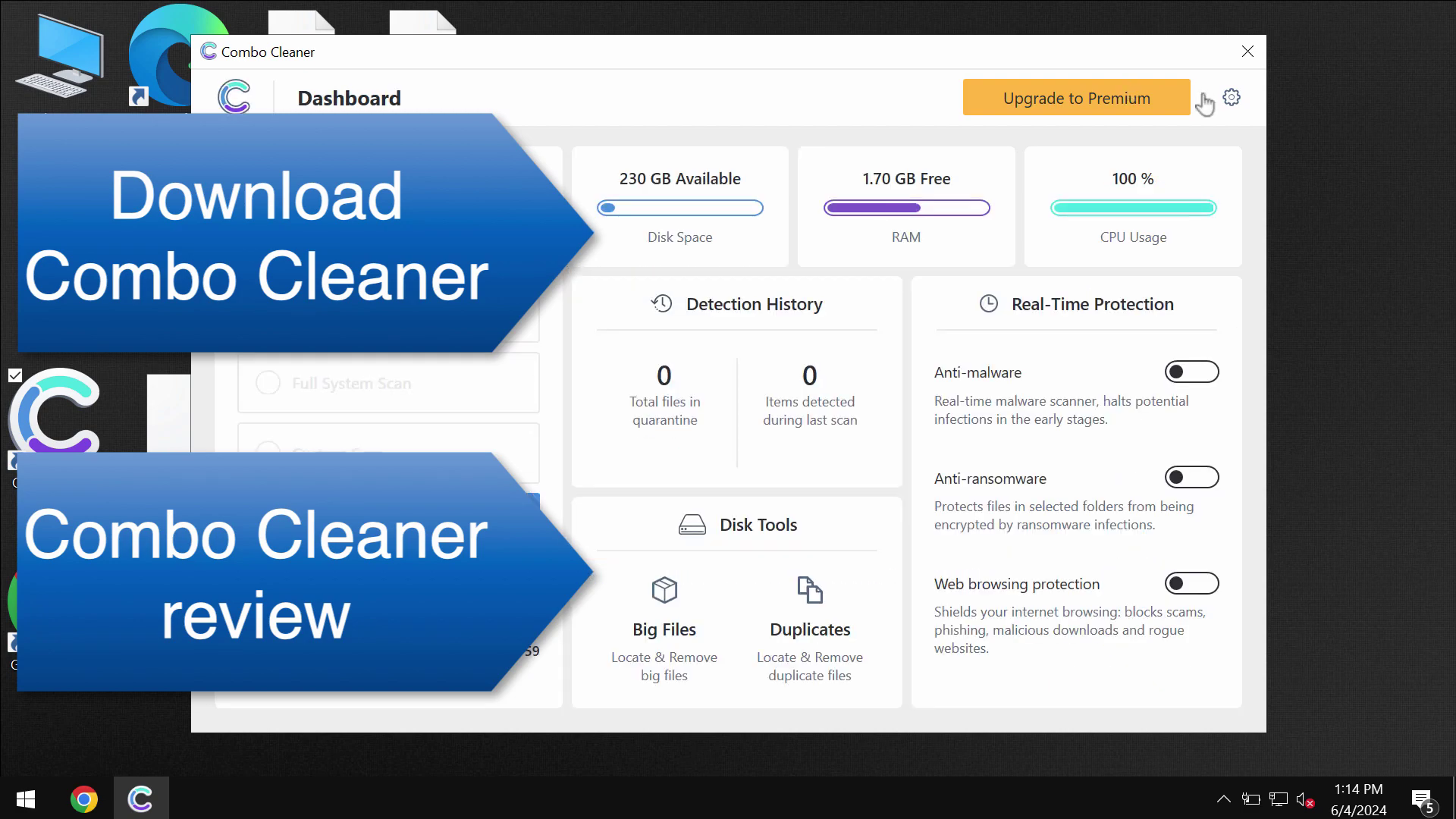
pyautogui.click(1145, 107)
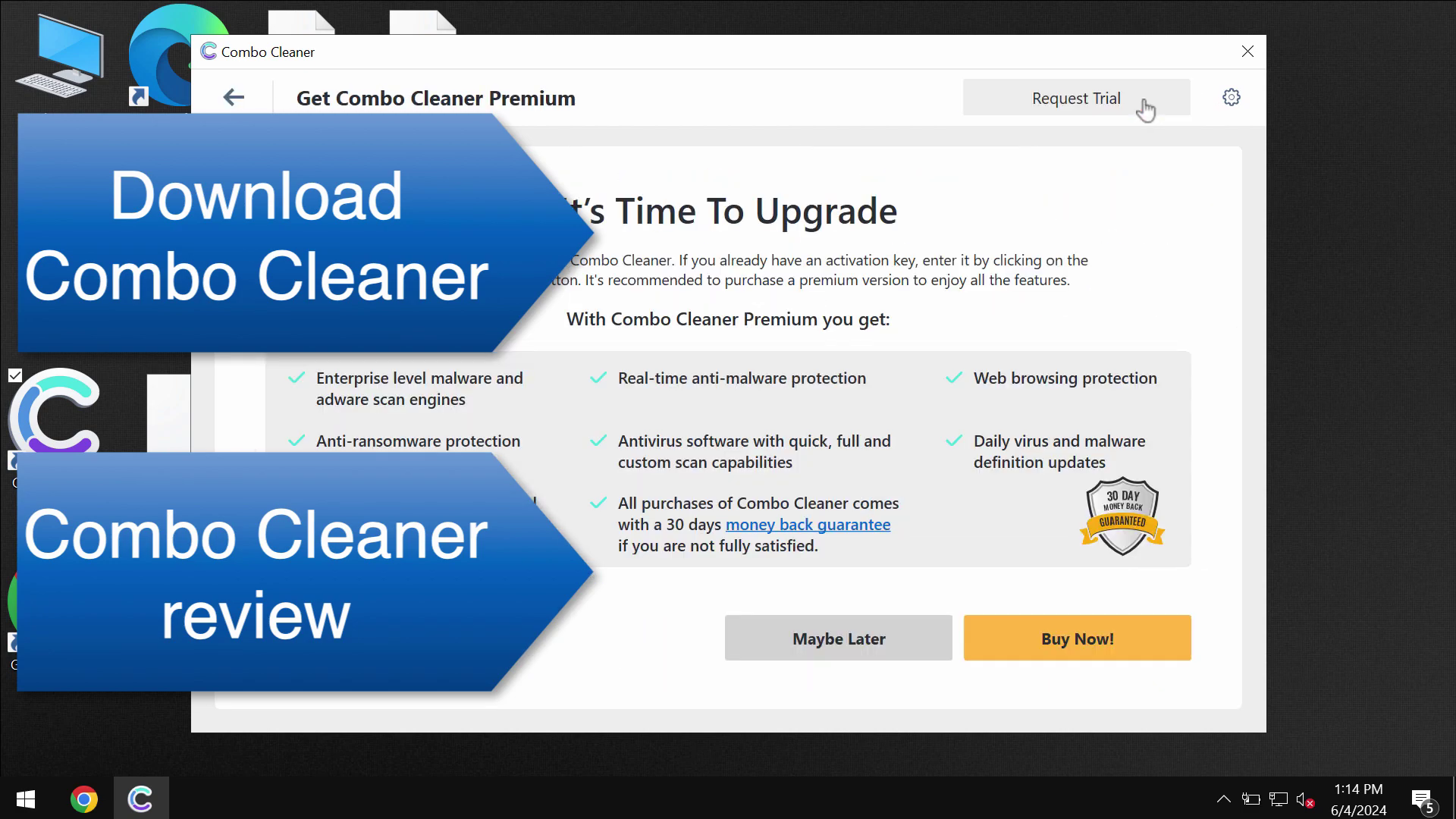